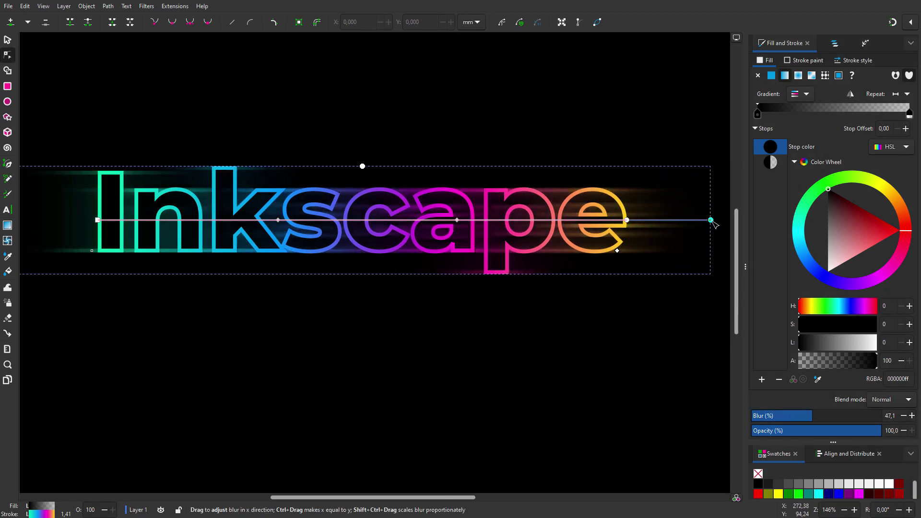
Drag the glow's blur handle upward so the glow streaks vertically behind the text
drag(362, 167, 363, 124)
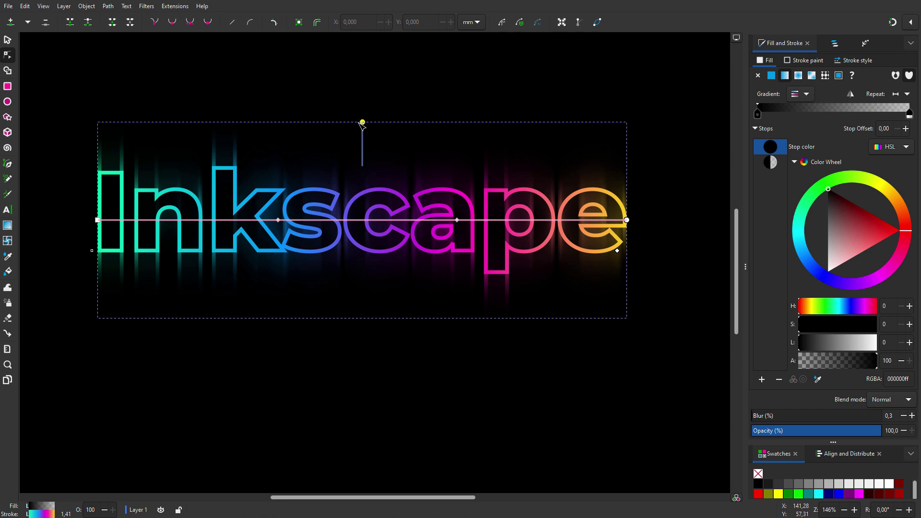
Draw a black rectangle and resize it to fill the whole page
click(416, 109)
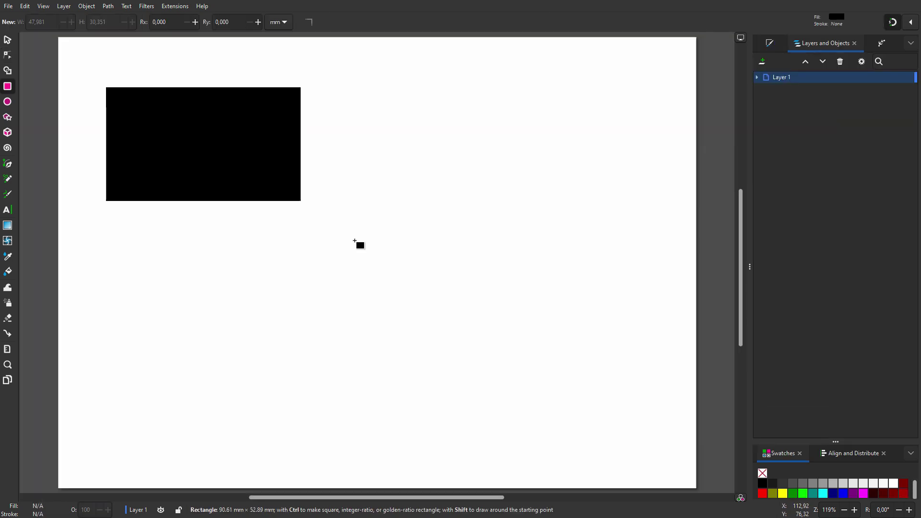
drag(360, 245, 629, 419)
key(s)
key(5)
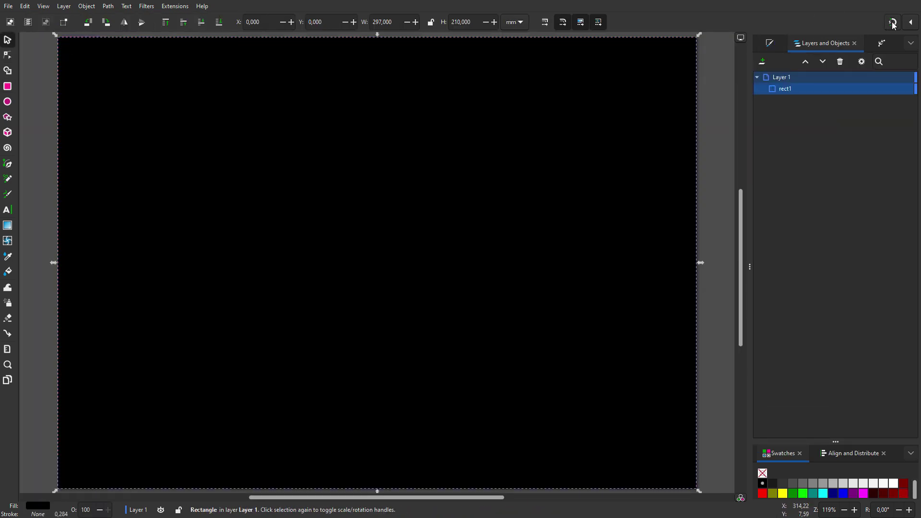
Add the text 'Inkscape' on the page
click(7, 210)
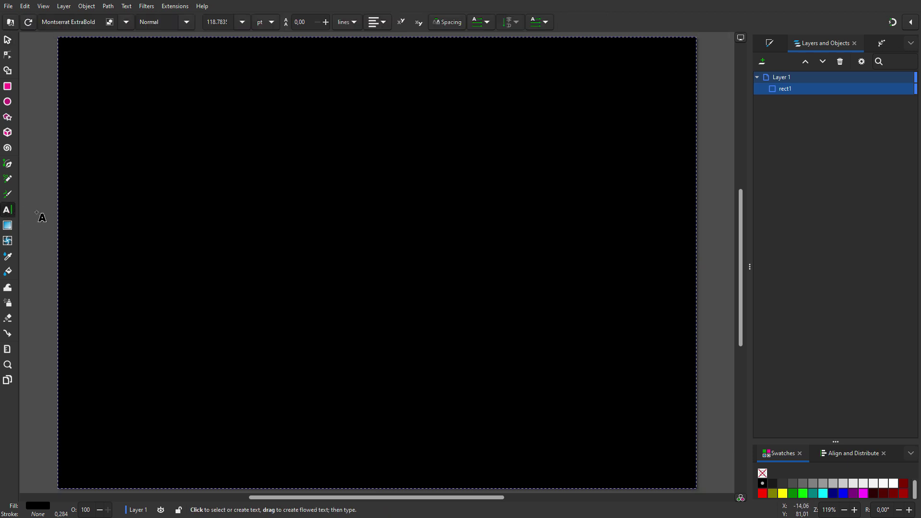
click(151, 221)
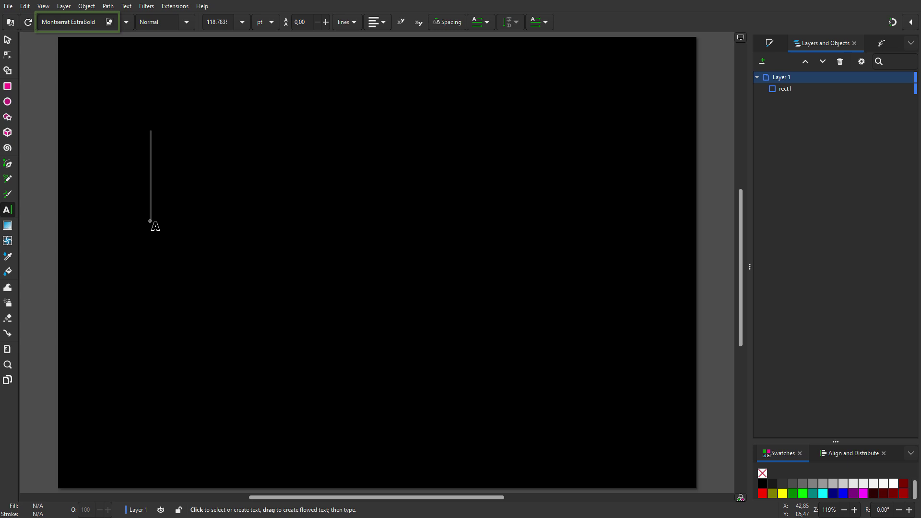
text(ankscape)
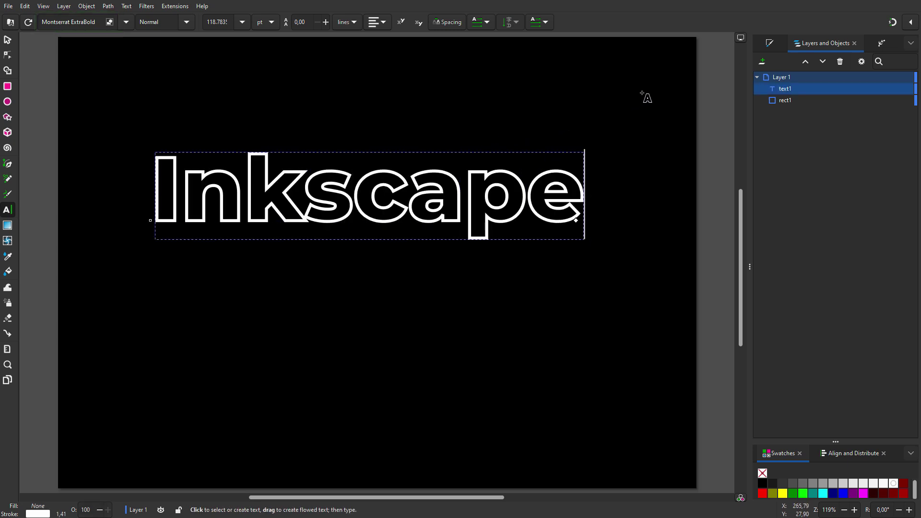
Give the Inkscape text outline a linear gradient stroke
click(769, 44)
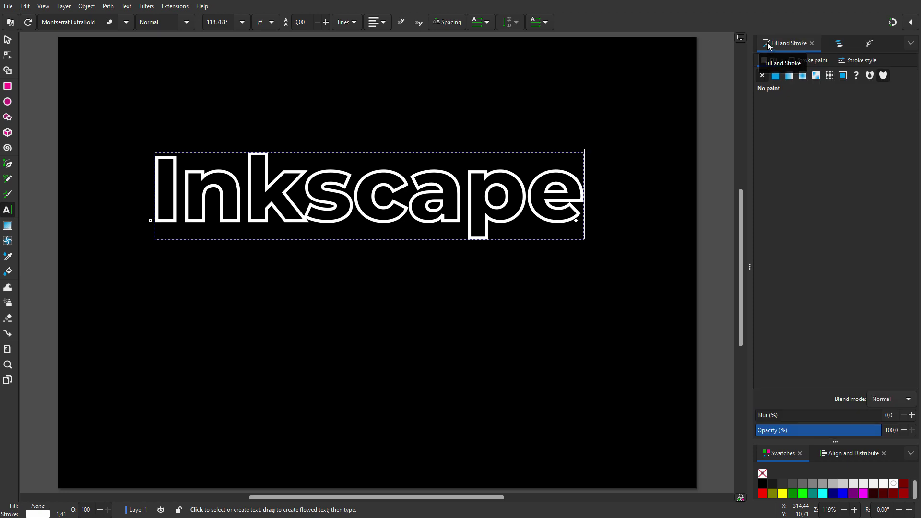
click(808, 62)
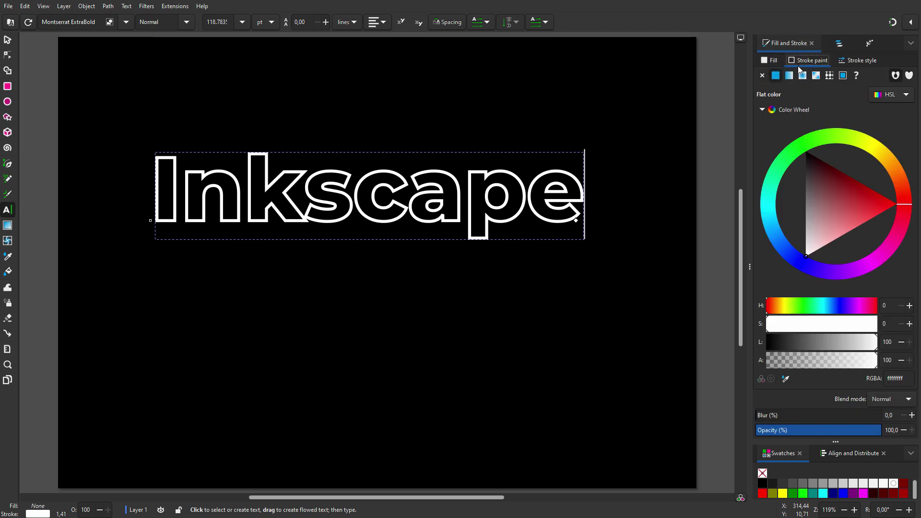
click(790, 76)
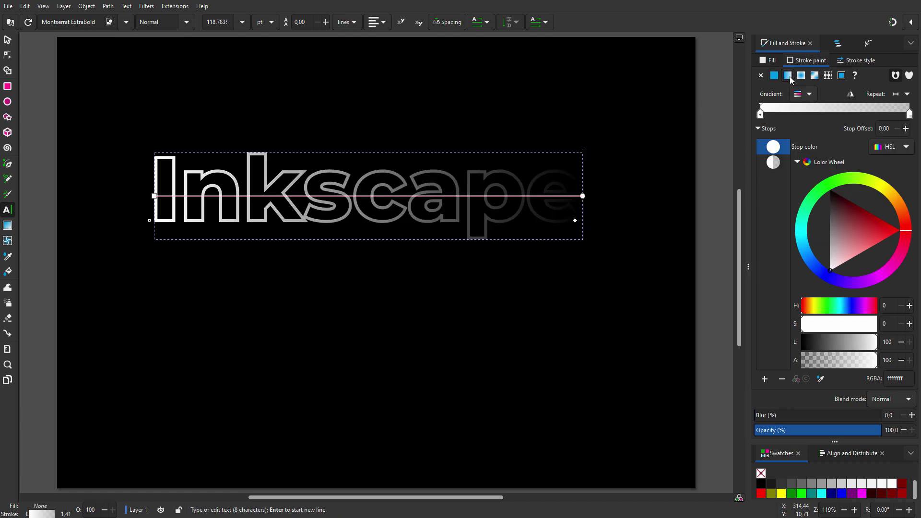
Make the 'color examples' circles visible for sampling with the Dropper
click(7, 257)
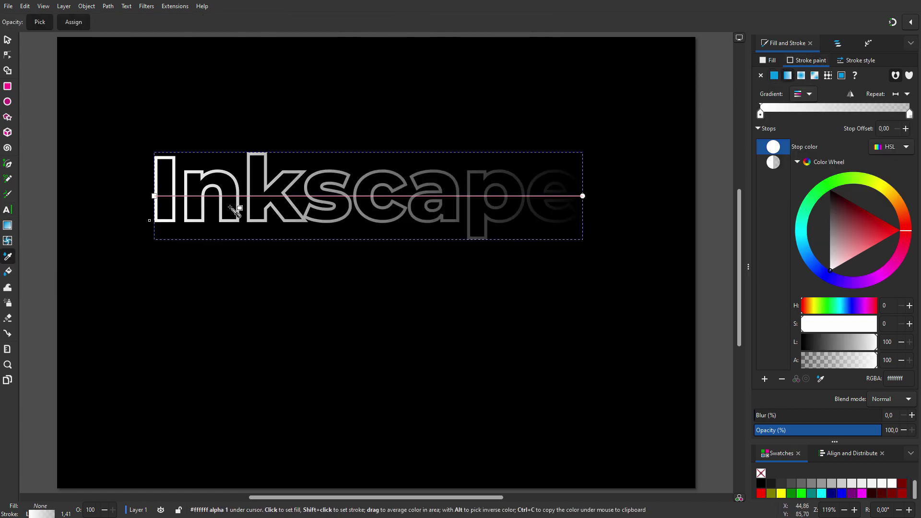
click(837, 44)
click(897, 89)
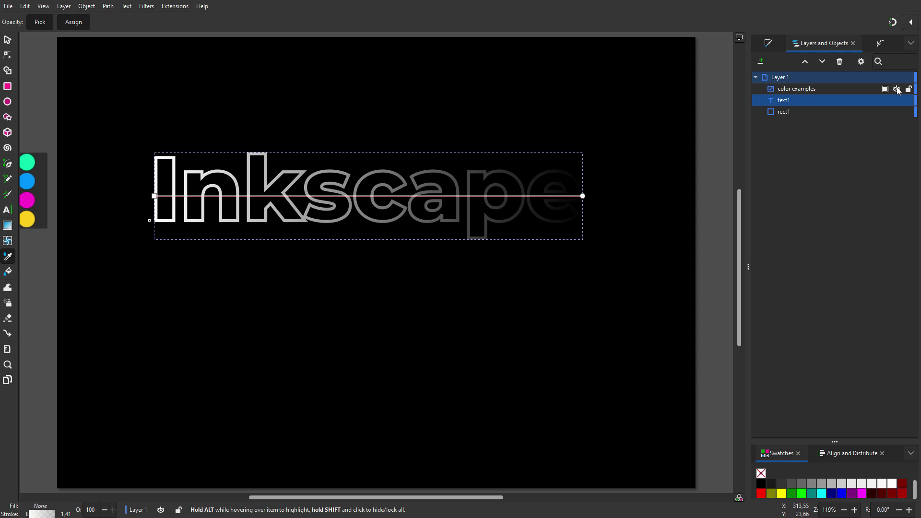
click(769, 44)
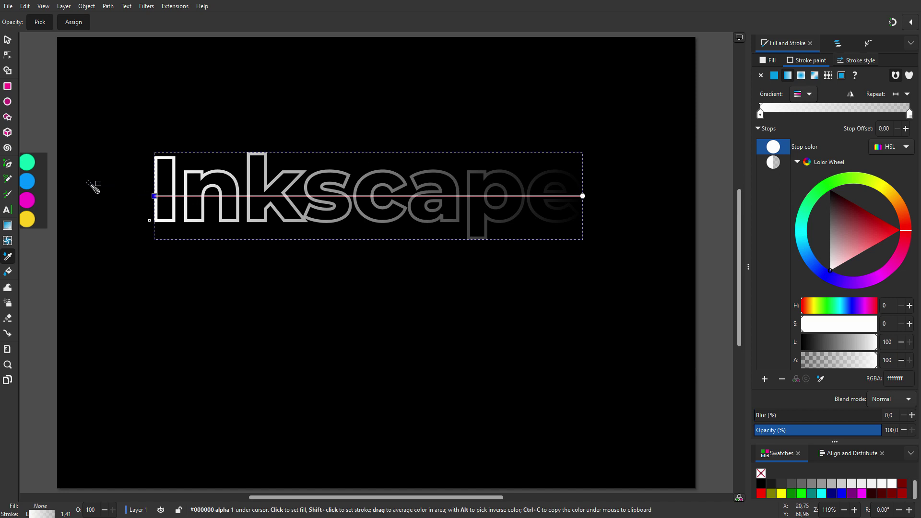
Colour the gradient's start stop green and end stop yellow from the sample circles
click(29, 165)
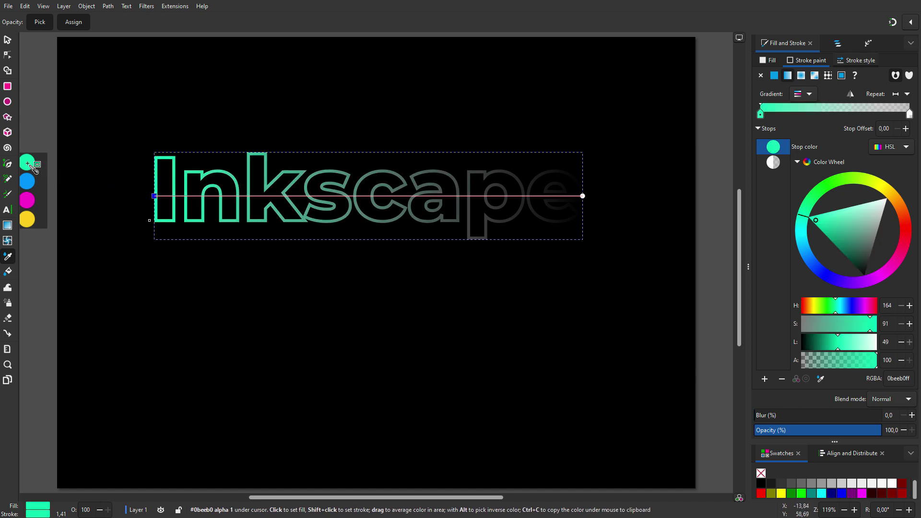
click(583, 196)
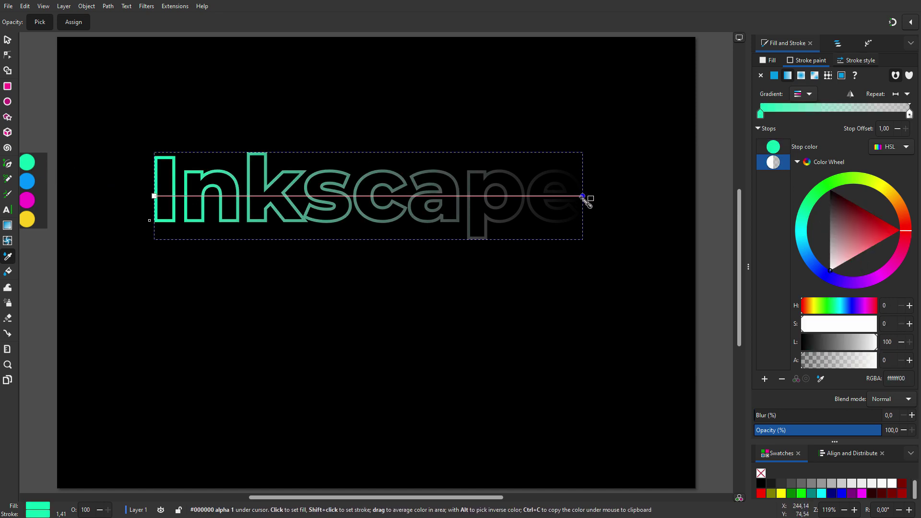
click(27, 219)
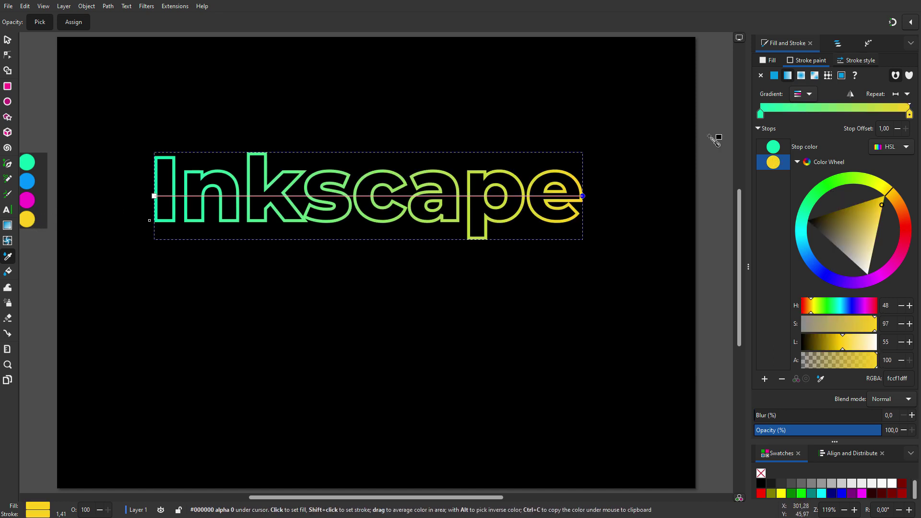
Add two middle gradient stops at offsets 0,33 and 0,65, coloured blue and magenta
double_click(803, 110)
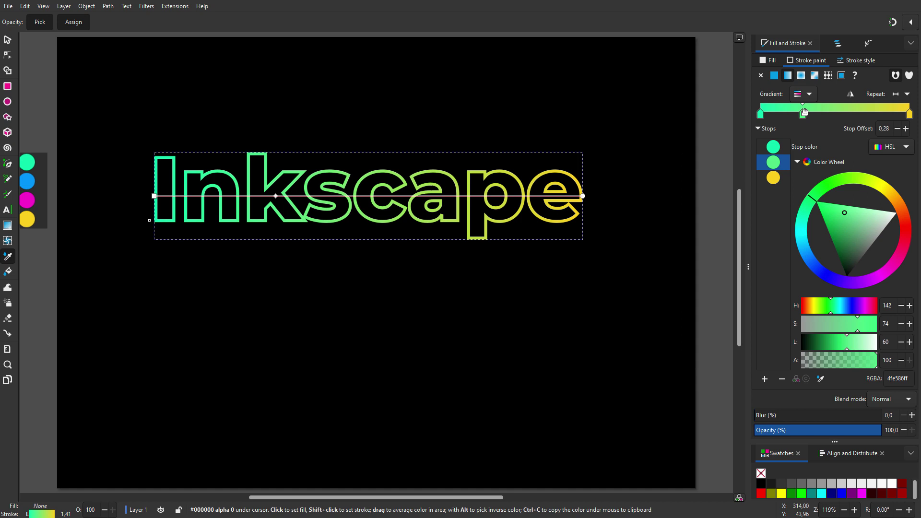
double_click(859, 110)
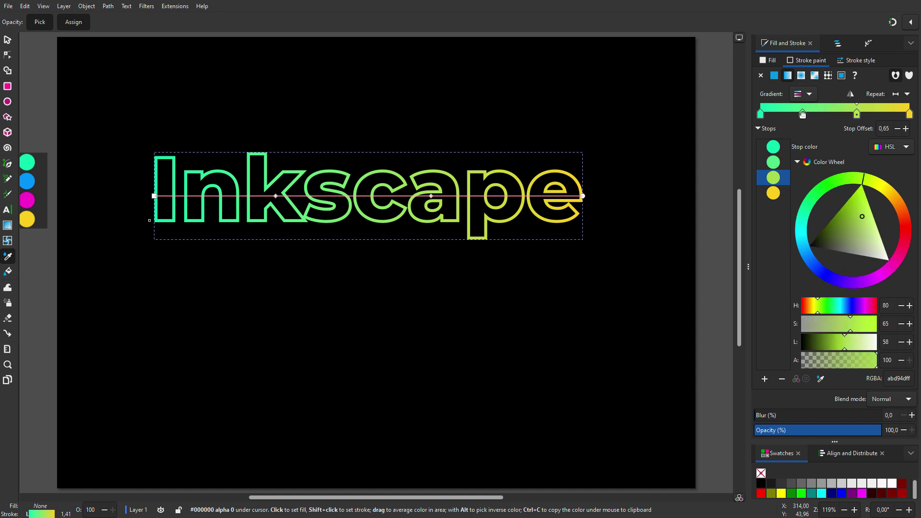
drag(803, 114, 810, 114)
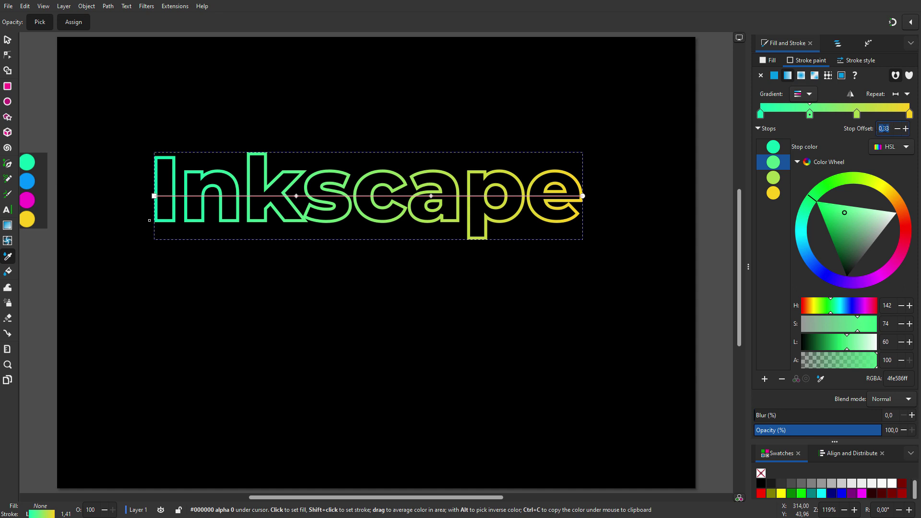
click(891, 129)
click(29, 183)
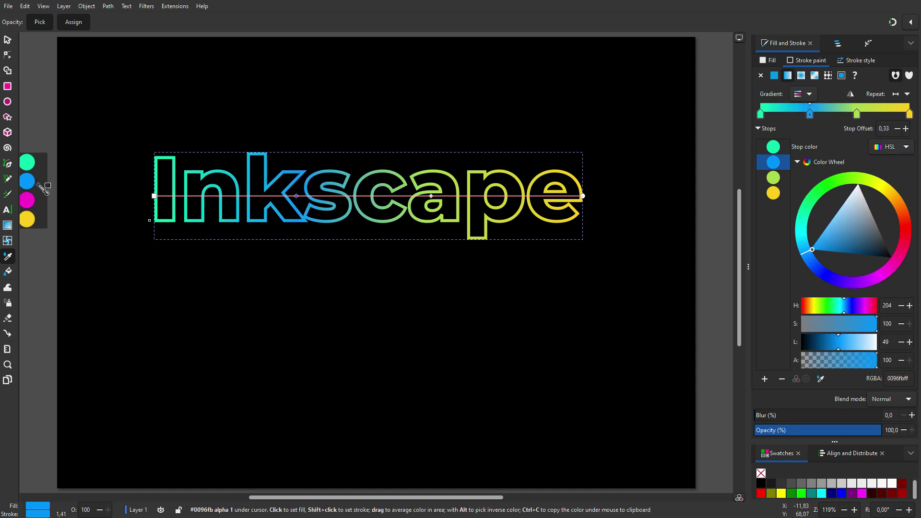
click(431, 196)
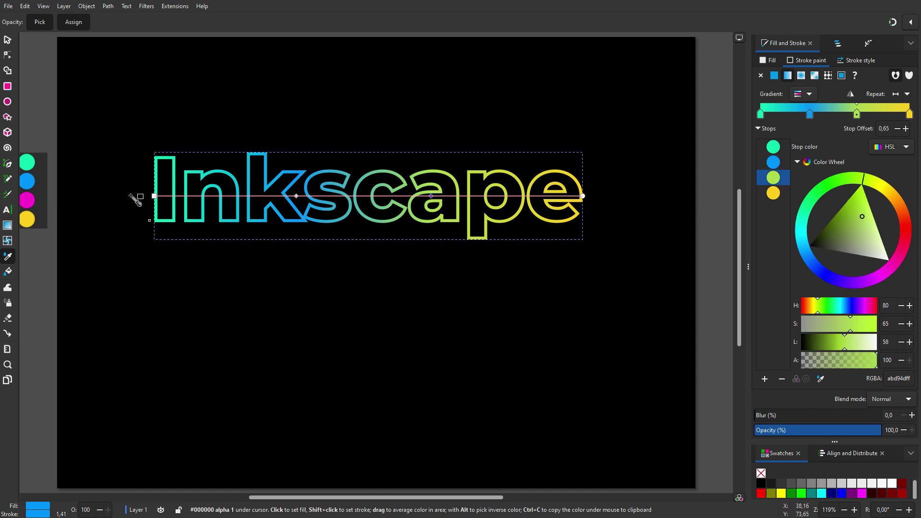
click(28, 201)
Duplicate the text object, raise the copy above the colour examples, and reselect the original
key(s)
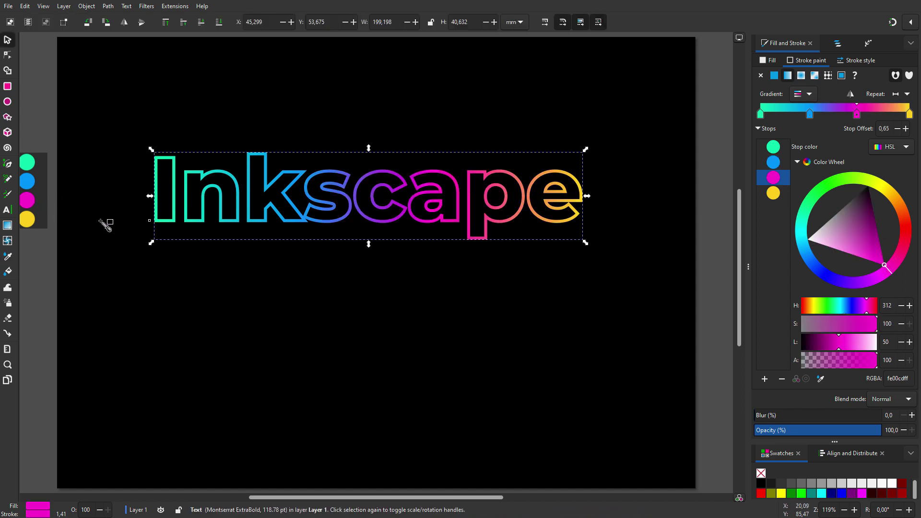
click(838, 44)
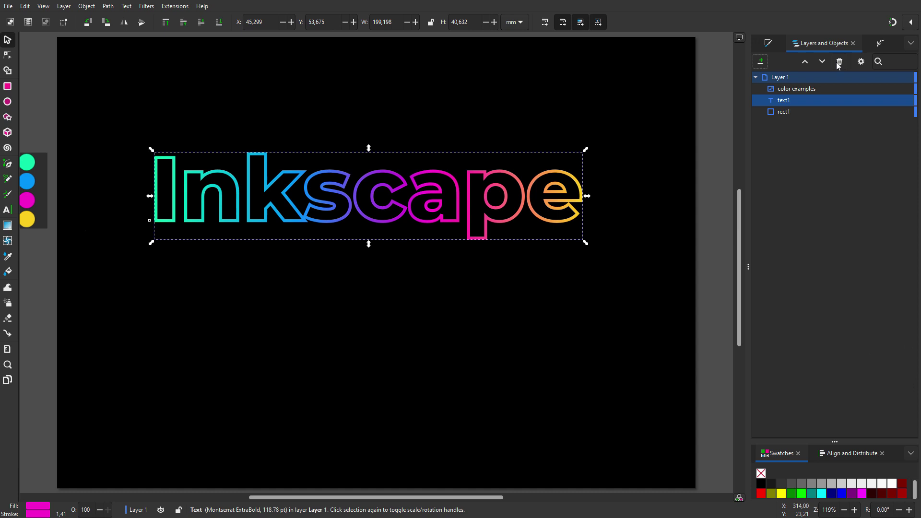
right_click(810, 100)
click(764, 145)
key(Page_Up)
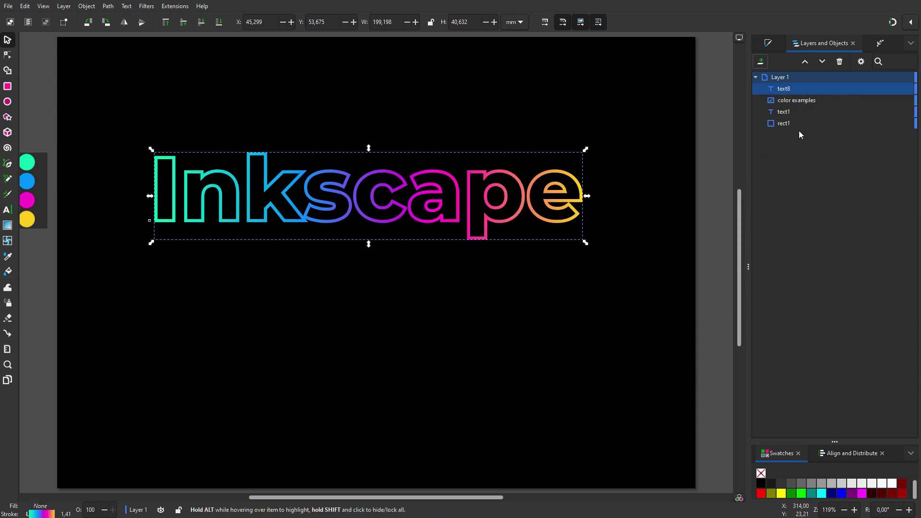
click(815, 113)
Blur the original text, stretch the blur horizontally, and lower its opacity to about 52%
click(770, 45)
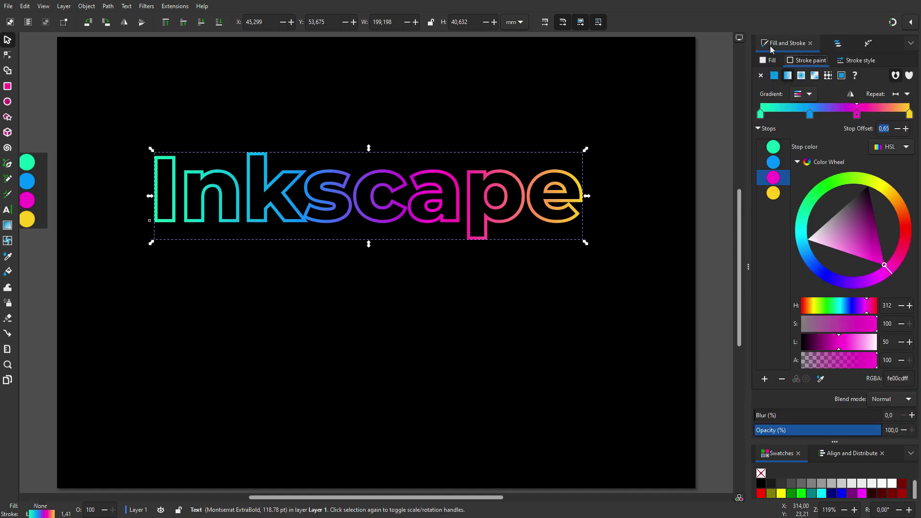
drag(761, 415, 793, 419)
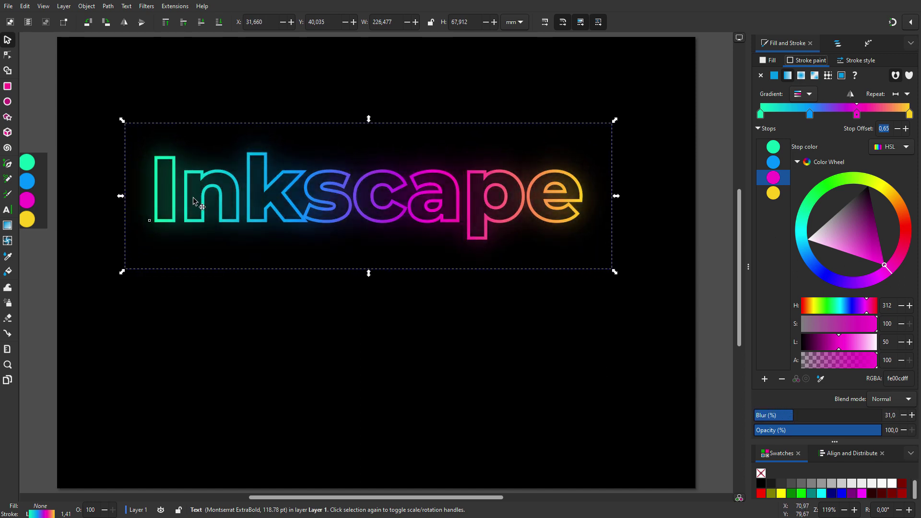
click(7, 55)
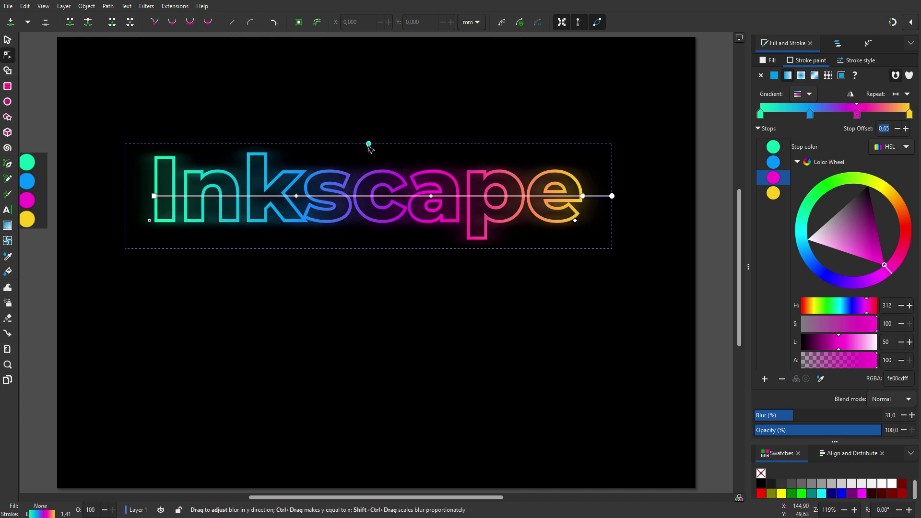
drag(369, 143, 368, 150)
key(s)
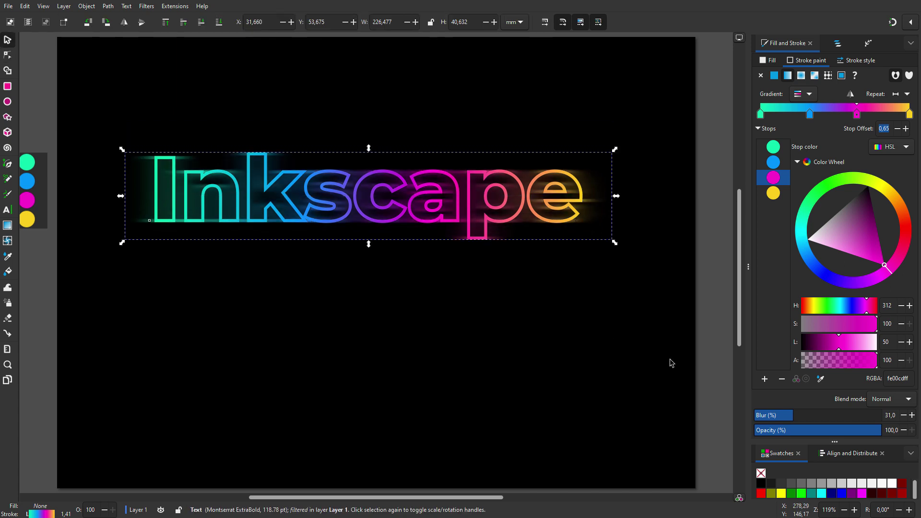
drag(875, 432, 831, 433)
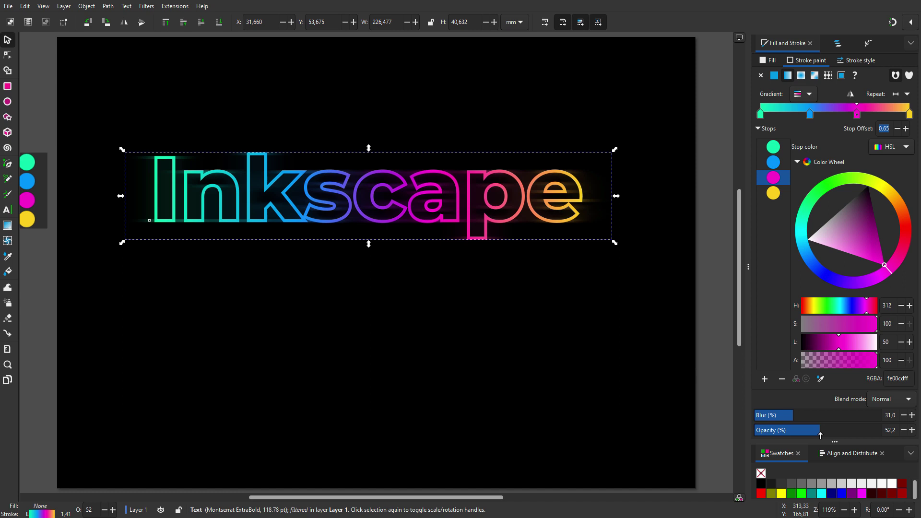
Rename the blurred text object to 'Blur'
click(838, 43)
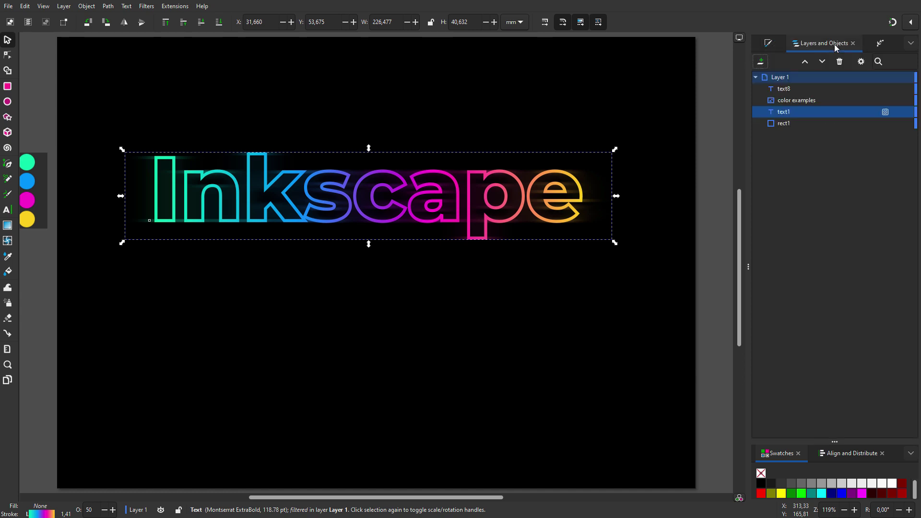
double_click(784, 111)
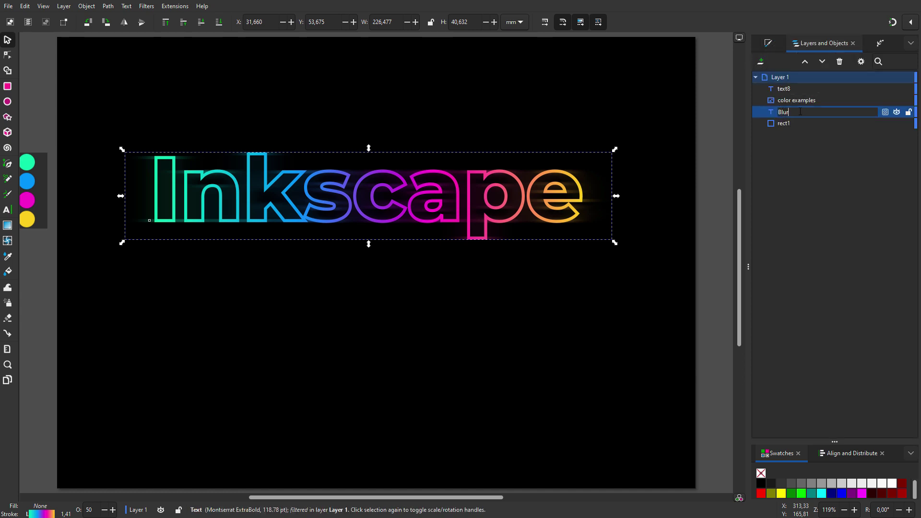
key(Return)
Duplicate text8 and name the copy 'accent'
right_click(808, 89)
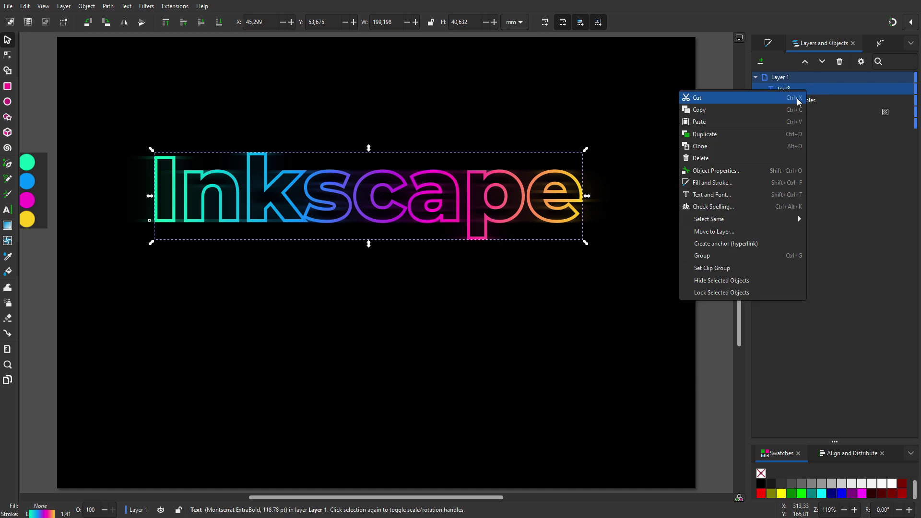
click(769, 134)
double_click(801, 88)
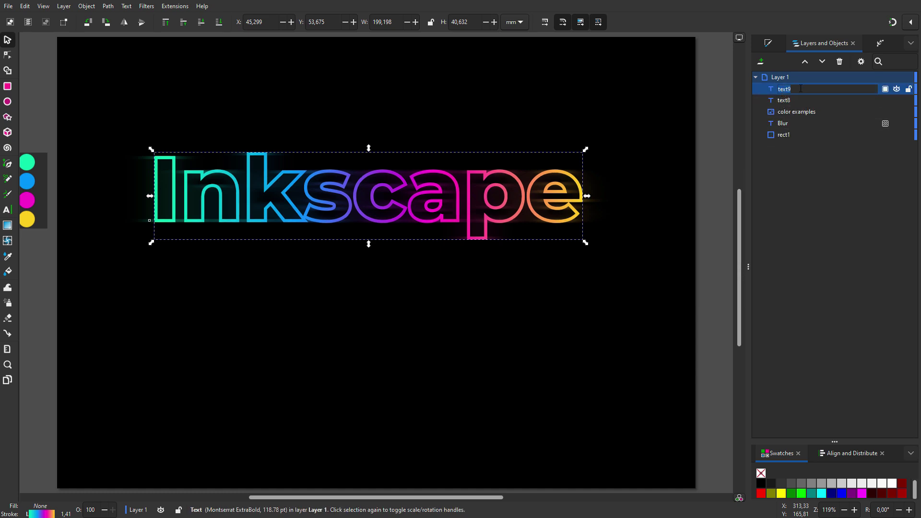
key(Return)
Give the accent text a thin white stroke
shift+click(892, 483)
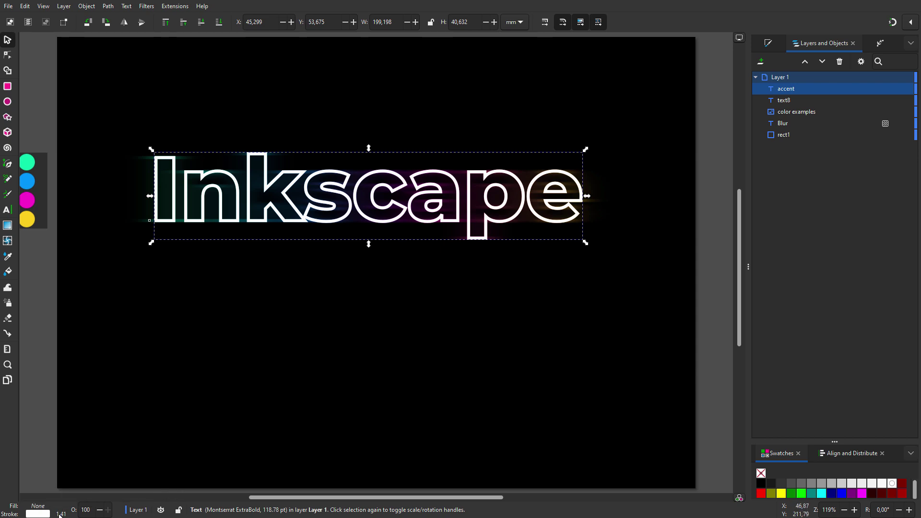
drag(59, 514, 59, 494)
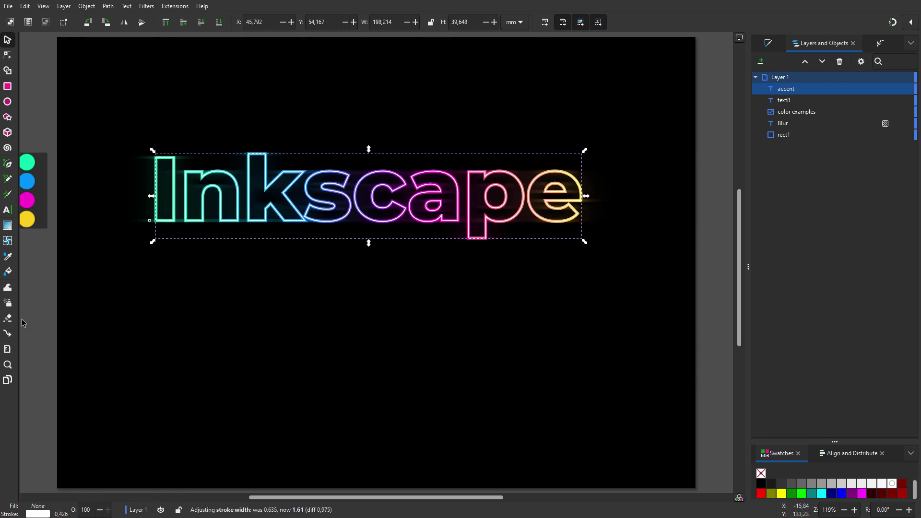
click(8, 86)
Draw a rectangle over the text with a top-to-bottom linear gradient fill
drag(143, 135, 614, 266)
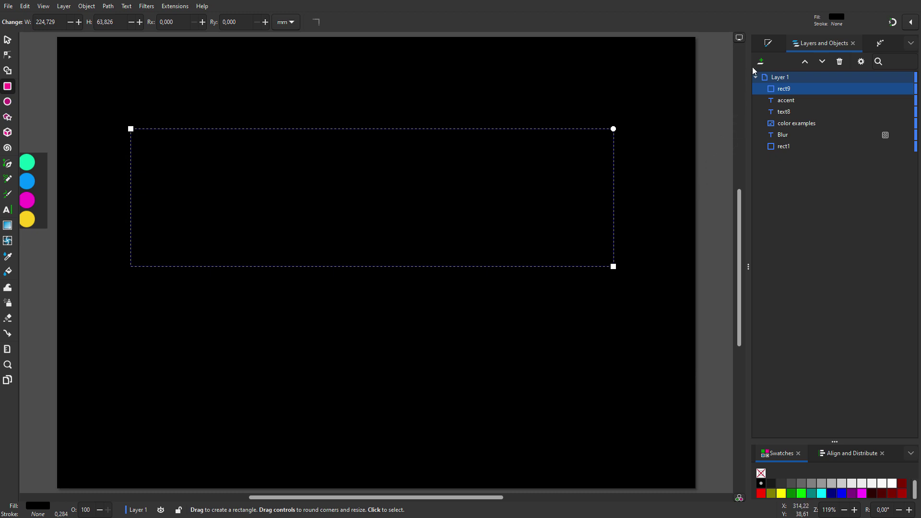
click(768, 44)
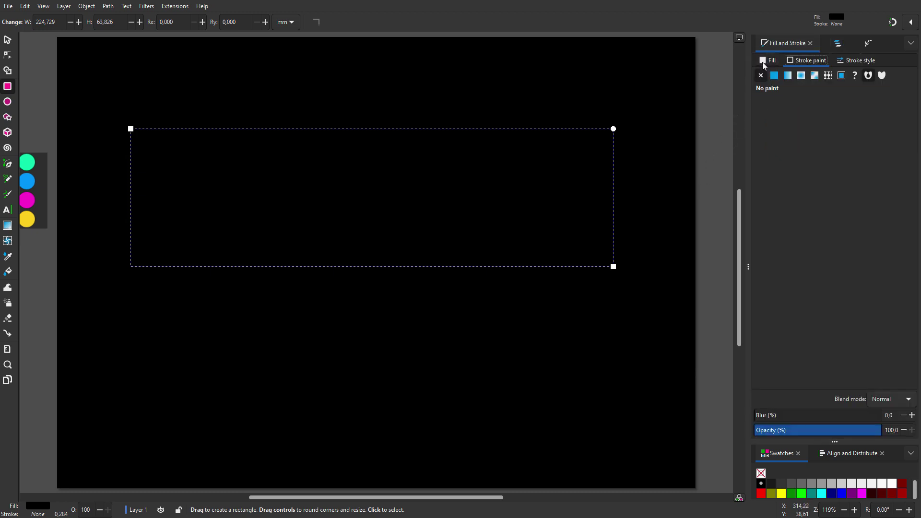
click(763, 62)
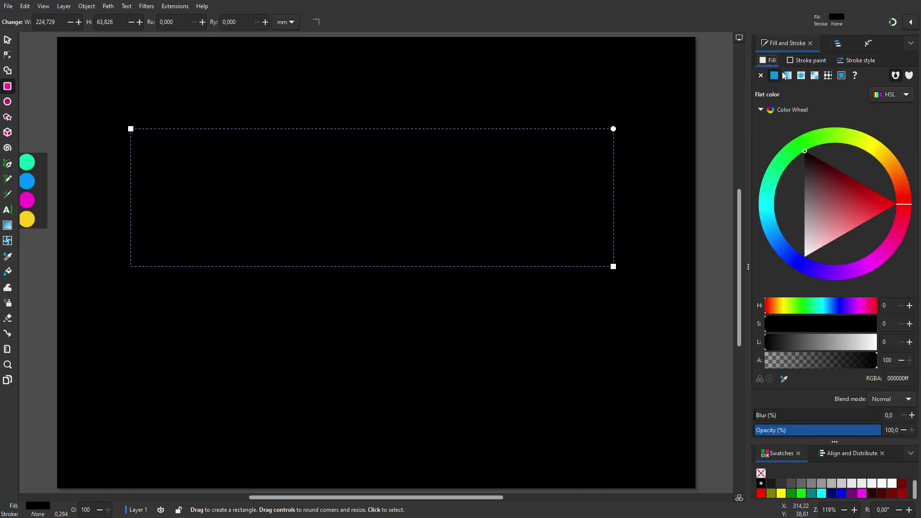
click(788, 76)
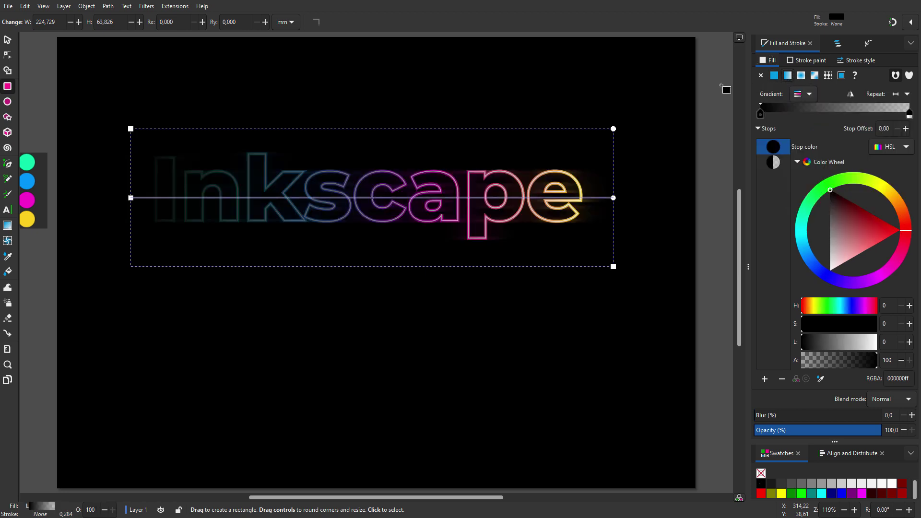
drag(130, 197, 378, 129)
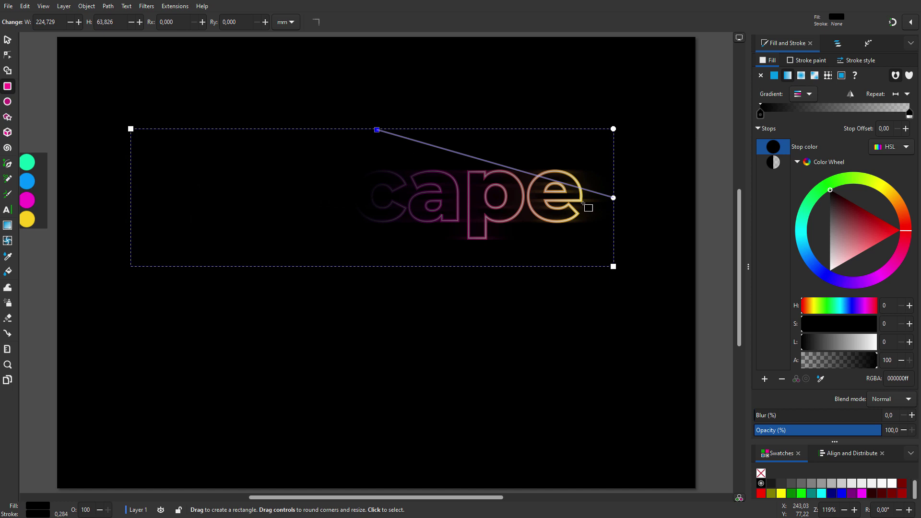
drag(613, 197, 377, 263)
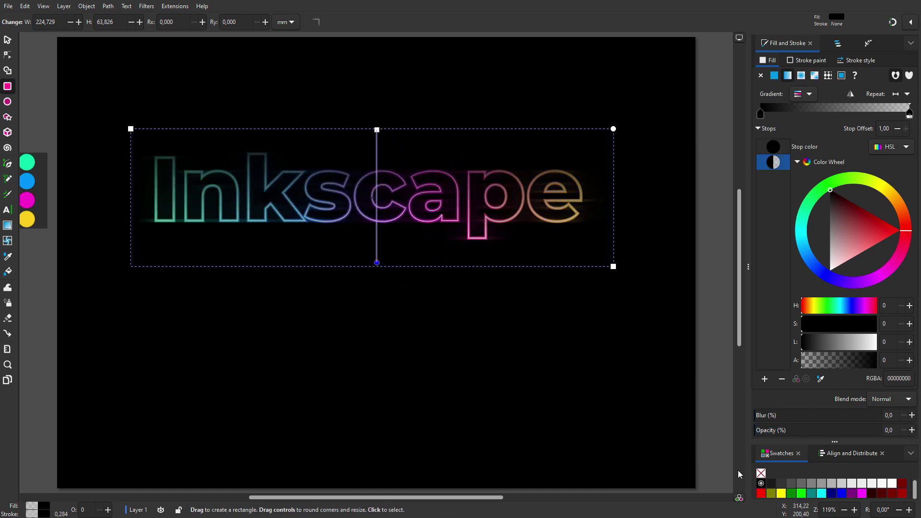
Make the gradient's end stop opaque black and its start stop white
click(761, 483)
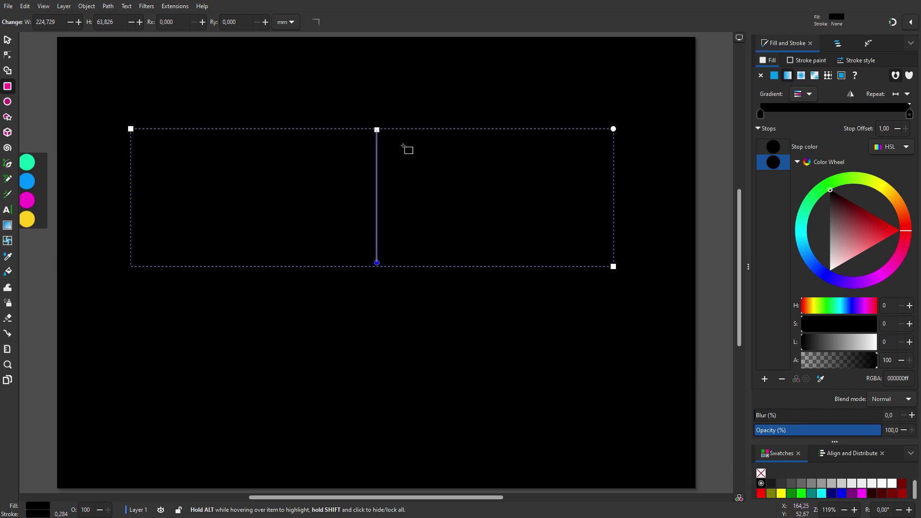
click(378, 129)
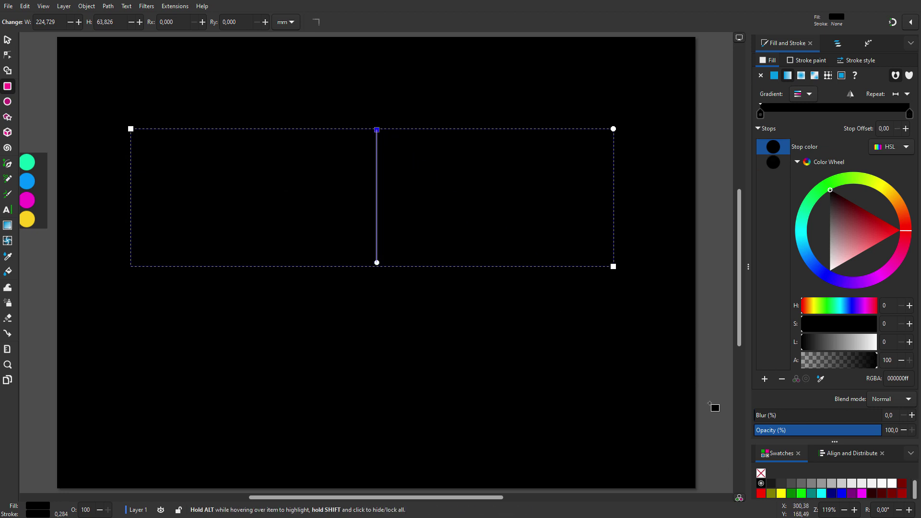
click(892, 484)
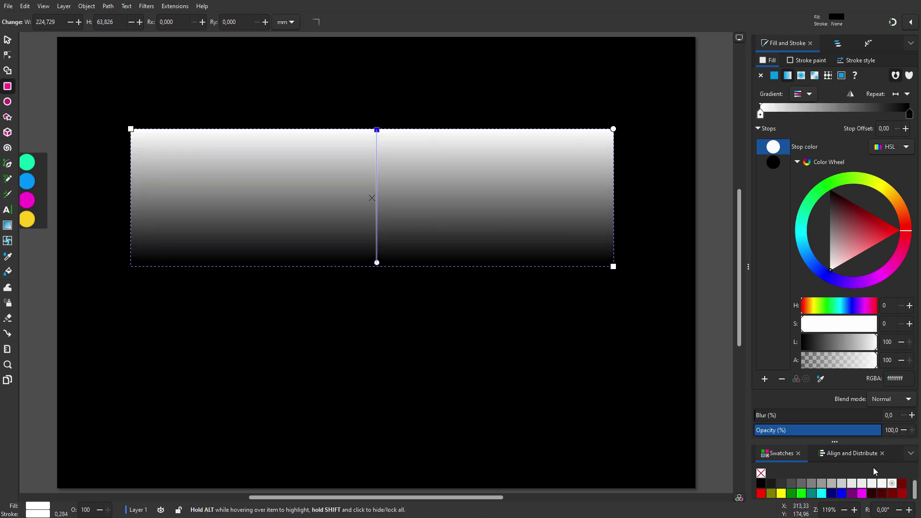
Create a clone of the gradient rectangle
key(s)
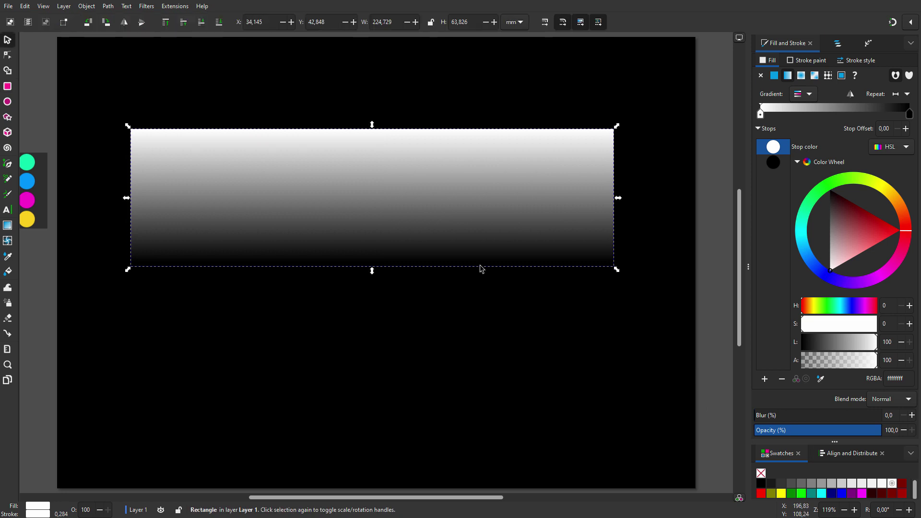
right_click(461, 199)
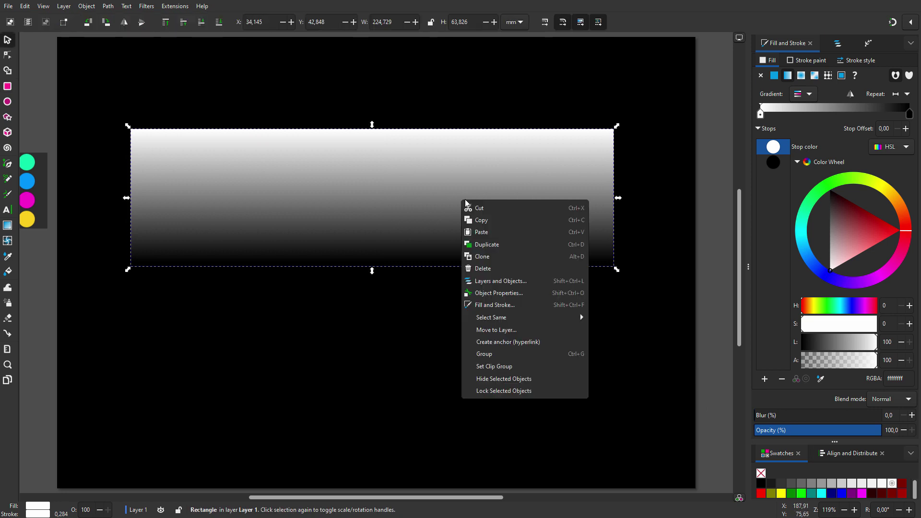
click(507, 257)
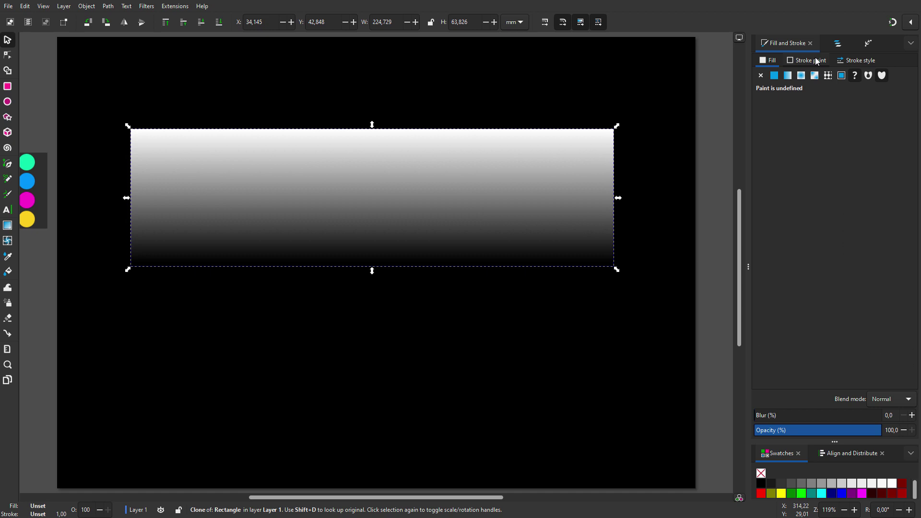
Lock the clone use10 and move the original rect9 down below the text
click(838, 43)
click(813, 102)
click(908, 88)
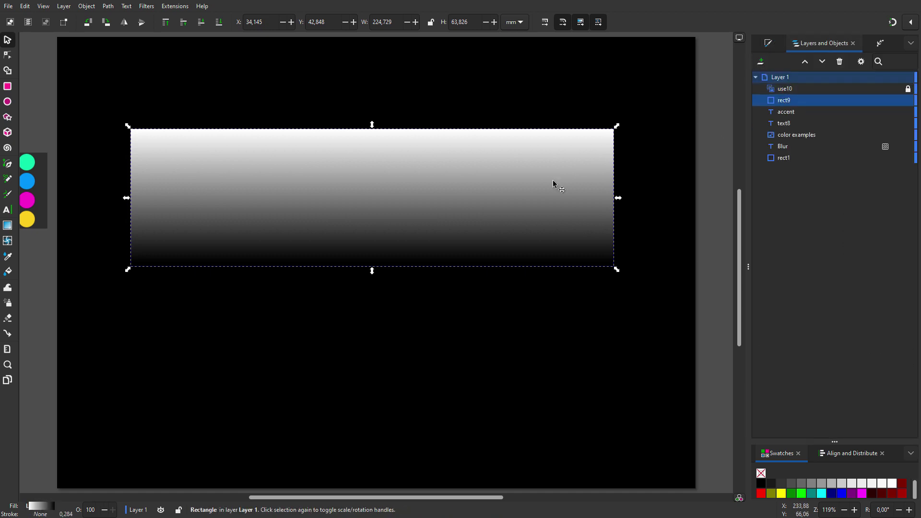
drag(448, 204, 423, 361)
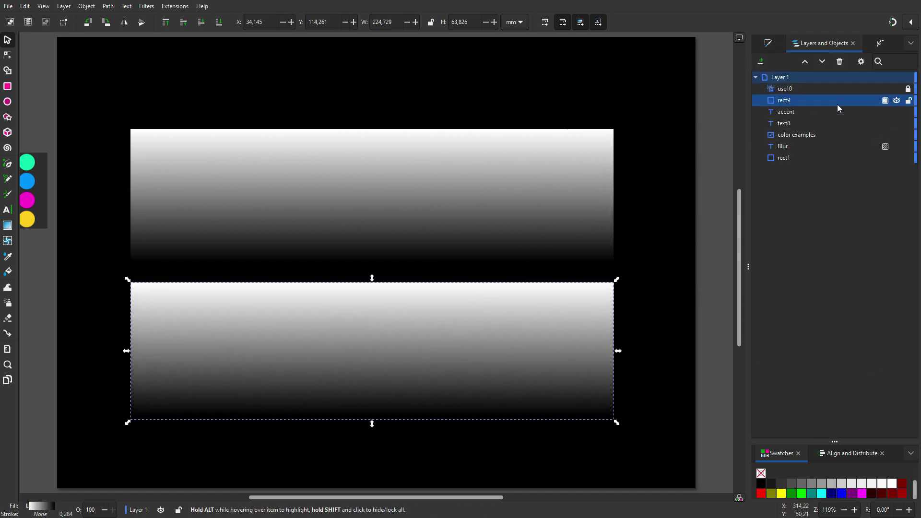
mouse_move(908, 93)
Select the clone use10 together with the accent text
click(828, 86)
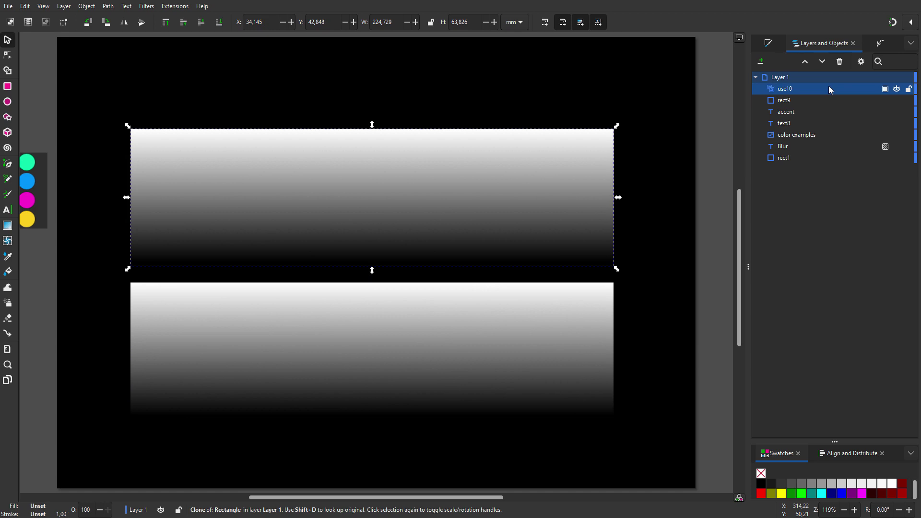
ctrl+click(815, 111)
right_click(816, 112)
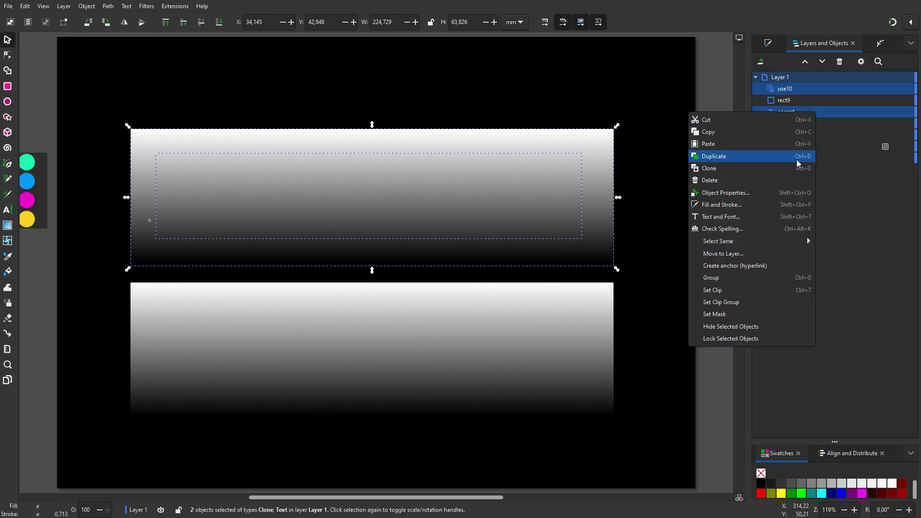
Mask the accent text with the clone, then shorten rect9's fade and send it to the bottom
click(754, 314)
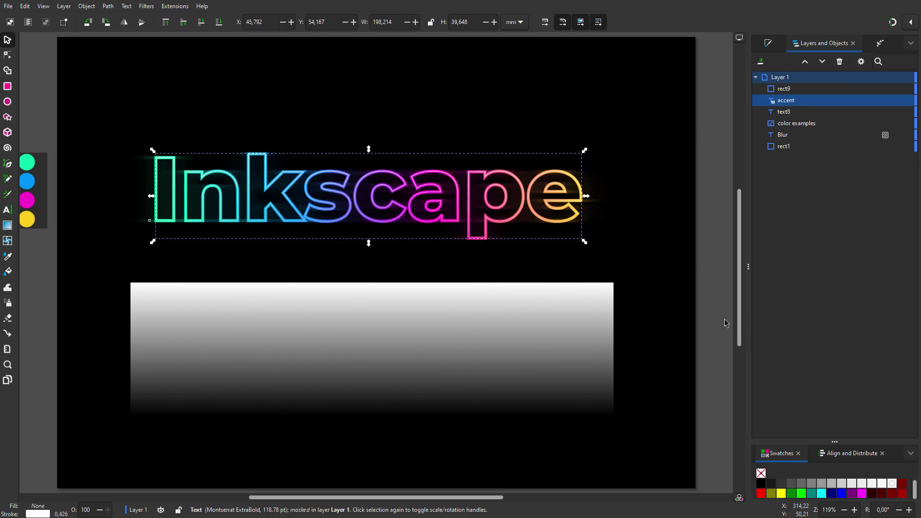
click(389, 303)
scroll(361, 305, up, 1)
click(7, 225)
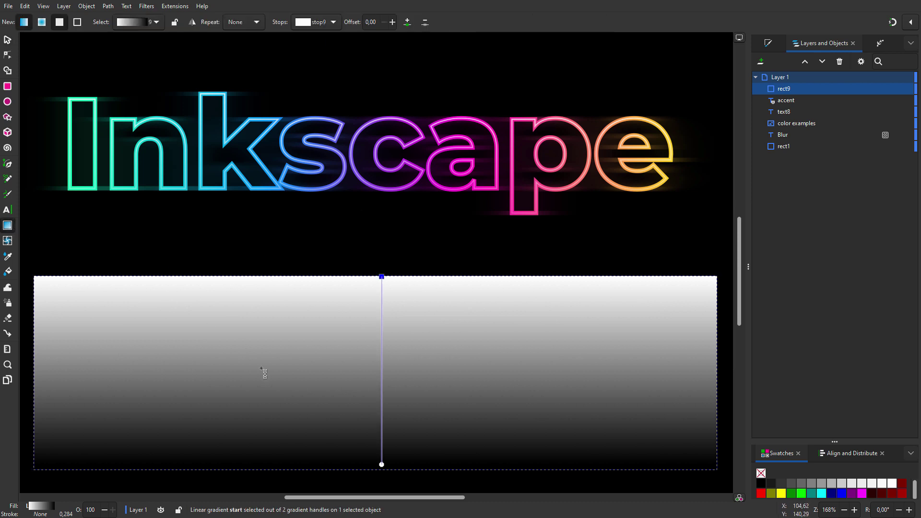
drag(381, 465, 381, 416)
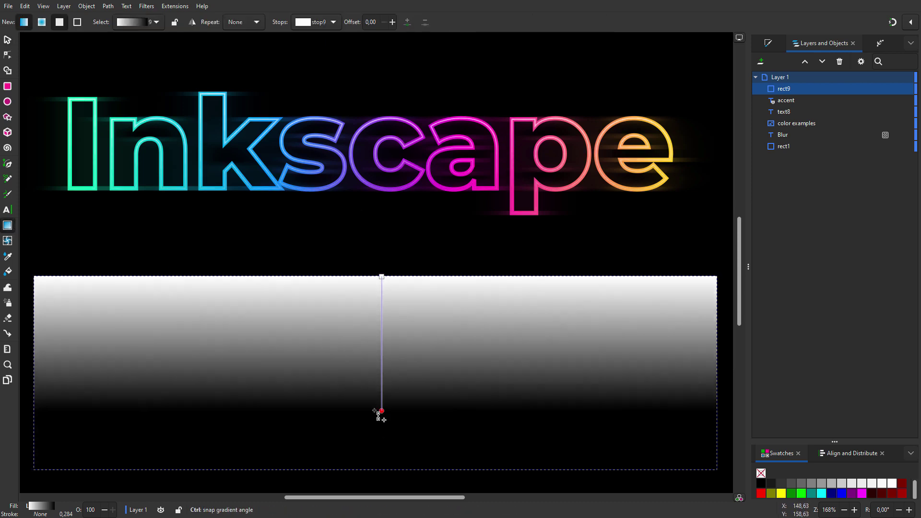
key(s)
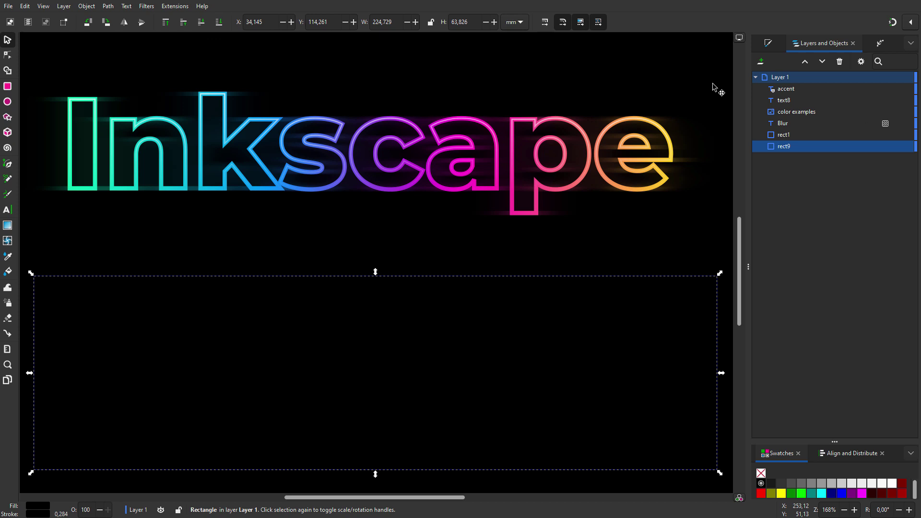
Group the masked accent text into group g11
click(809, 88)
right_click(809, 89)
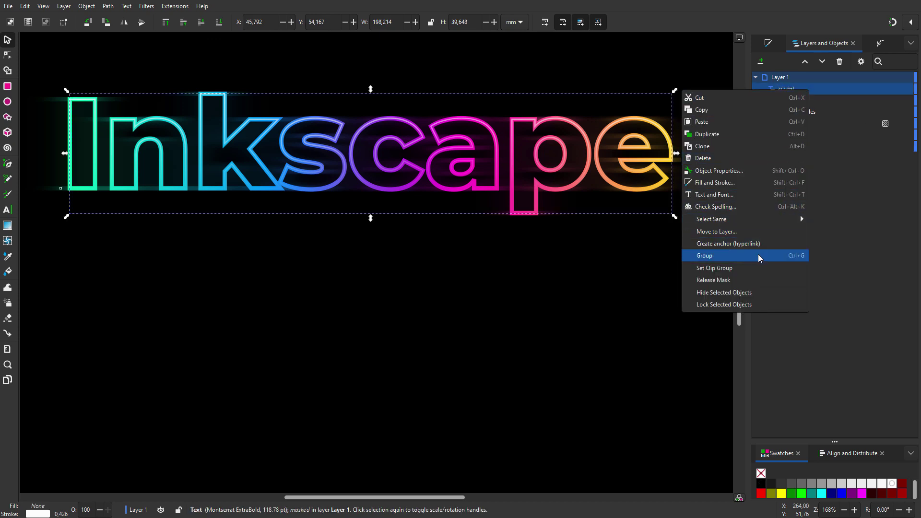
click(771, 256)
click(762, 89)
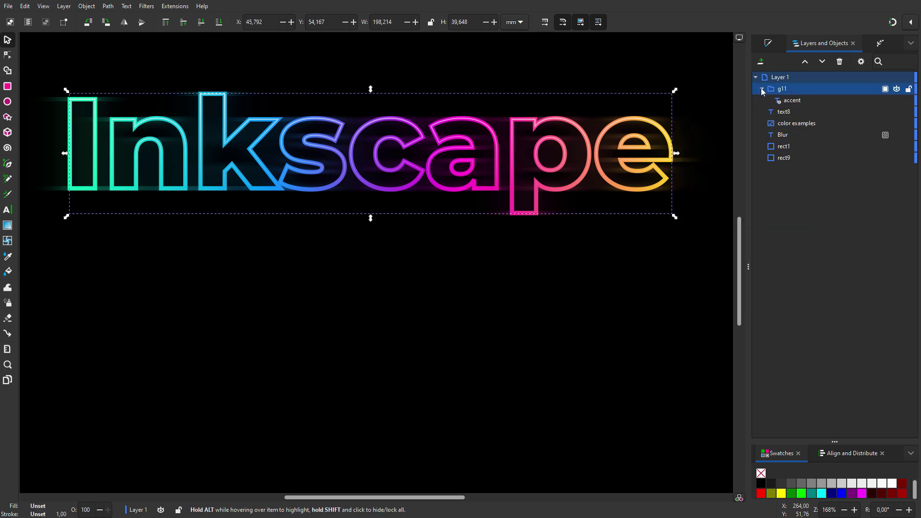
click(808, 101)
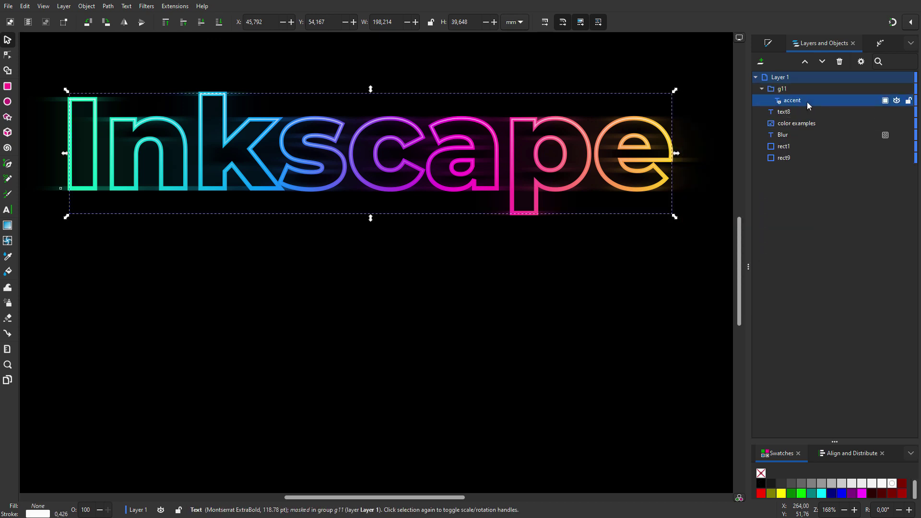
click(762, 88)
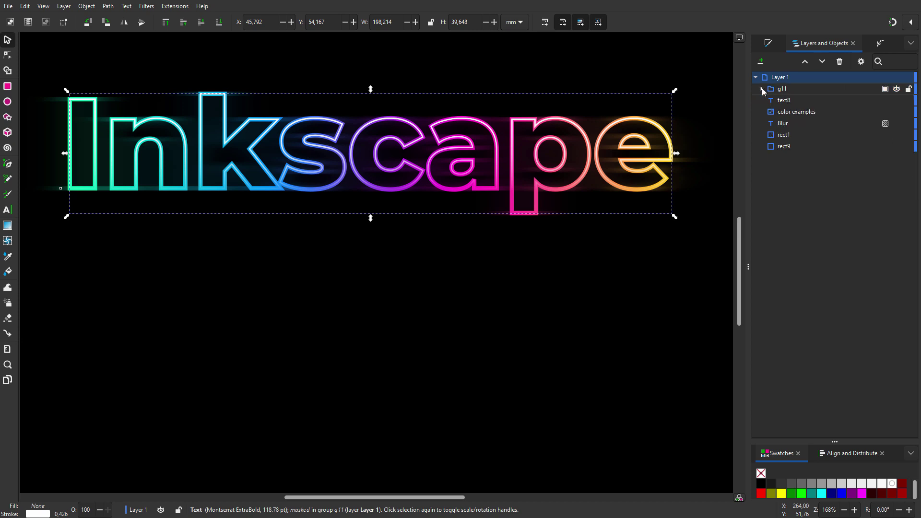
Duplicate the black background rectangle and give the copy a linear gradient fill
right_click(814, 134)
click(786, 177)
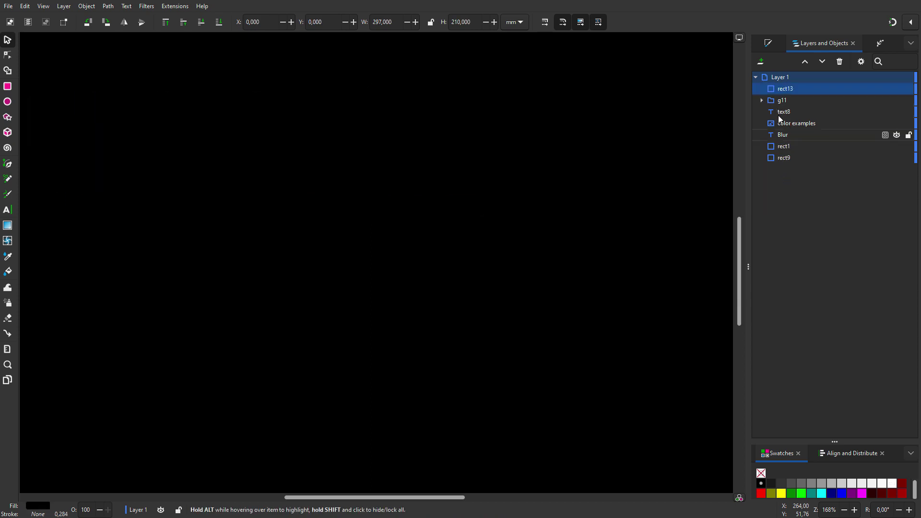
click(768, 43)
click(788, 76)
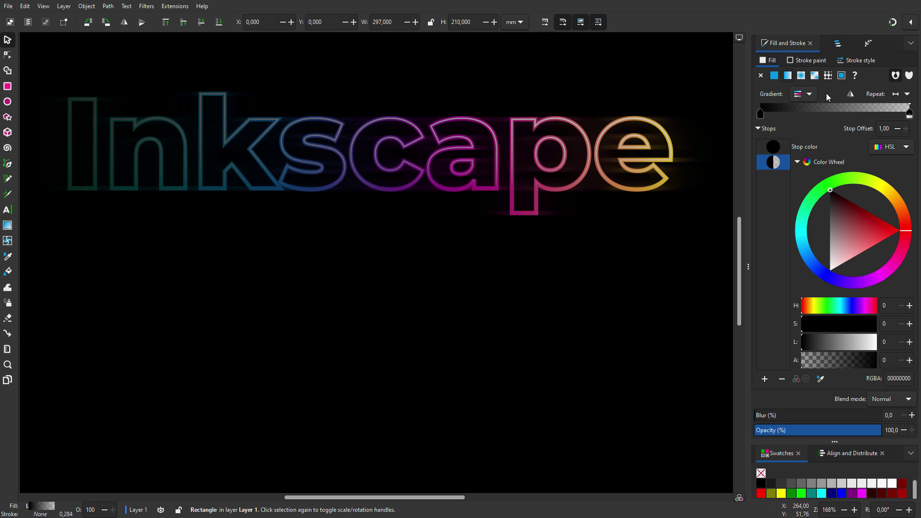
Apply the rainbow gradient to the copy and rename that gradient 'Gradient'
click(810, 94)
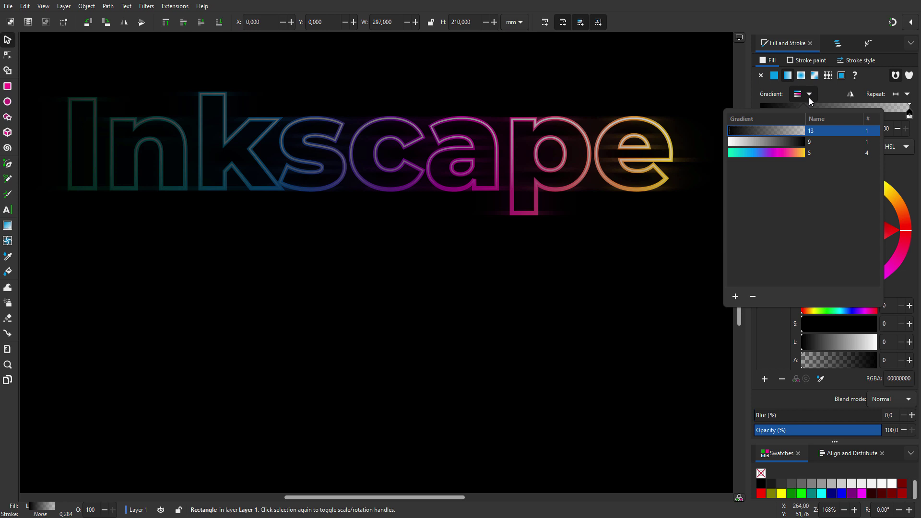
click(788, 153)
click(814, 142)
text(Gradien)
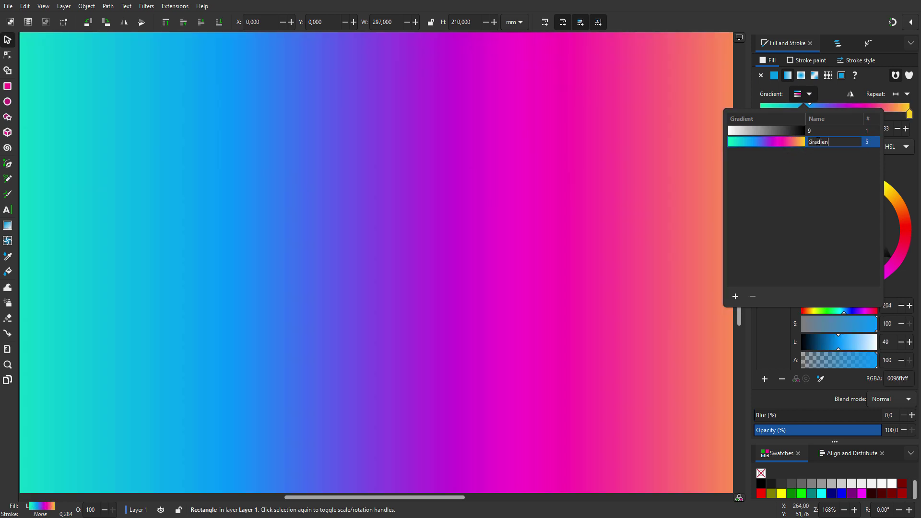
text(t)
click(825, 94)
scroll(606, 152, down, 1)
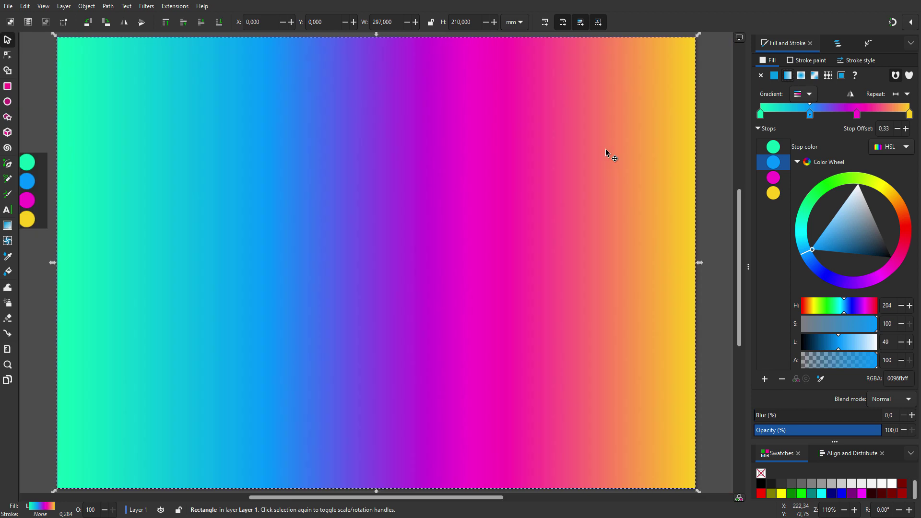
Draw a wide white-filled ellipse across the page centre and move it down
click(8, 102)
drag(116, 109, 616, 344)
click(892, 483)
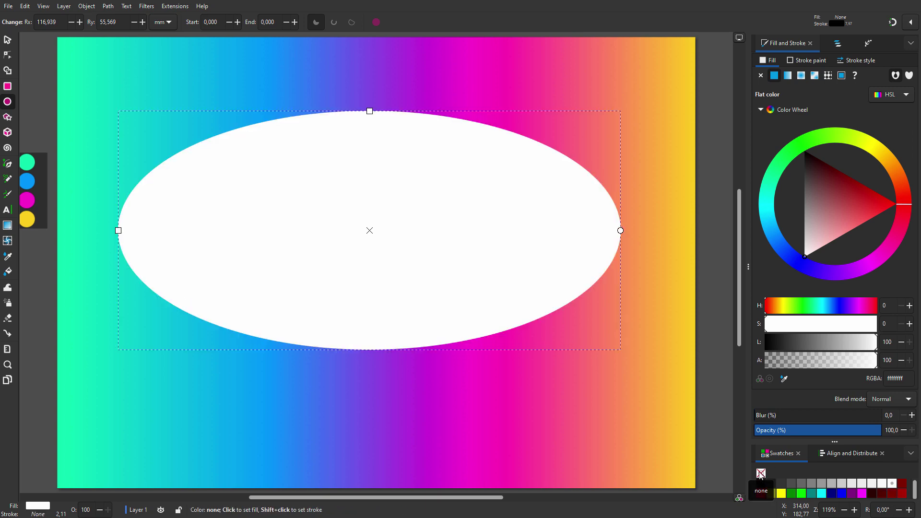
scroll(381, 189, down, 1)
key(s)
mouse_move(380, 189)
mouse_down()
mouse_move(385, 364)
mouse_move(436, 229)
mouse_move(442, 181)
mouse_up()
Clone the ellipse, blur the original about 49%, move it up and lower it
right_click(385, 364)
click(437, 220)
click(434, 375)
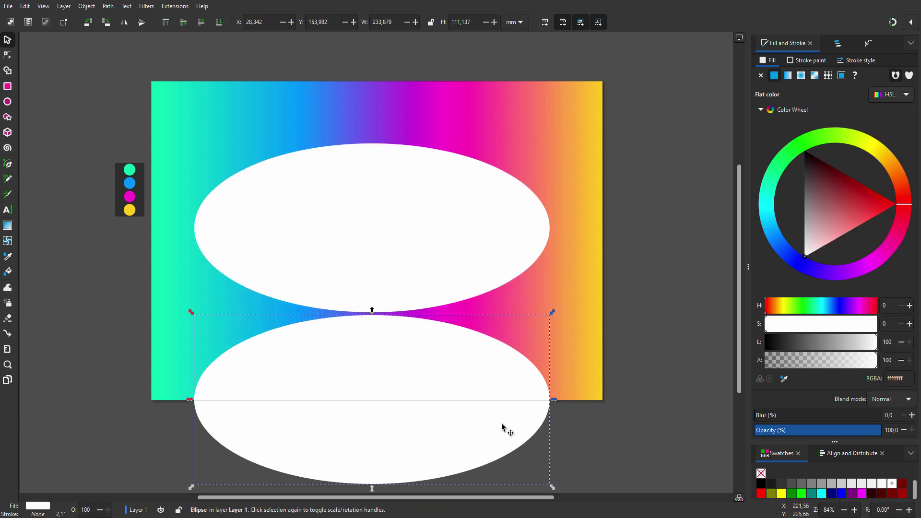
drag(762, 417, 817, 415)
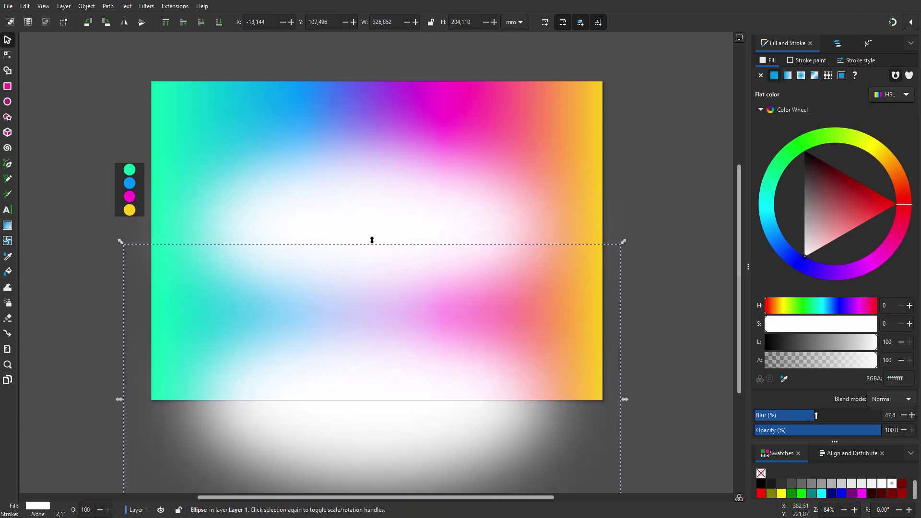
drag(383, 432, 408, 283)
click(219, 22)
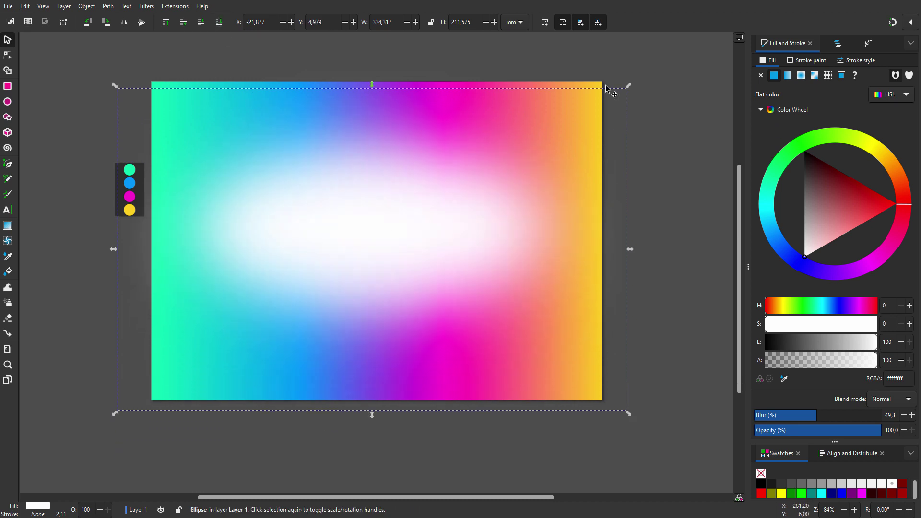
In Layers and Objects, select the ellipse clone together with the rainbow rectangle rect13
click(839, 48)
click(806, 88)
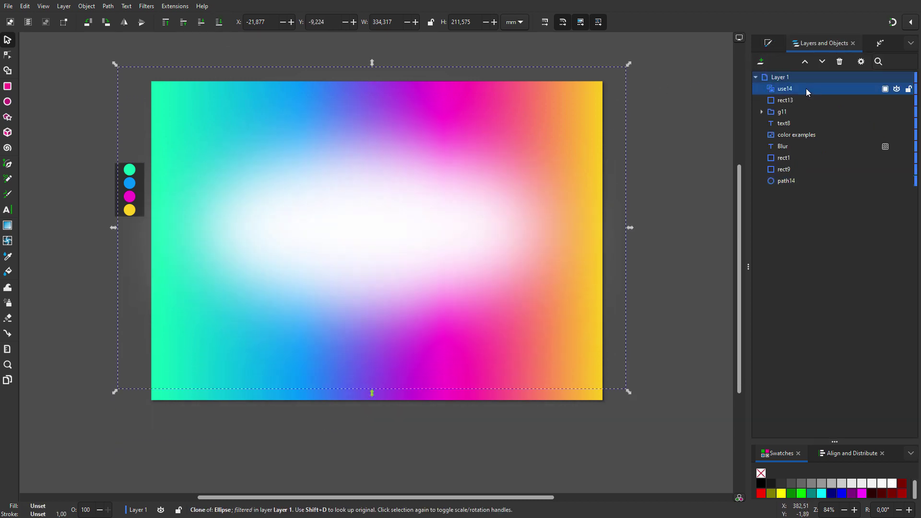
shift+click(805, 100)
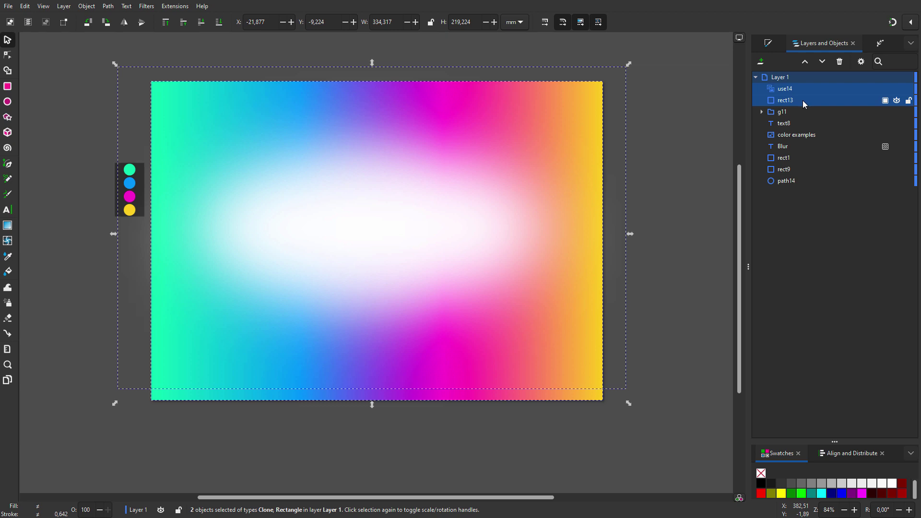
right_click(802, 100)
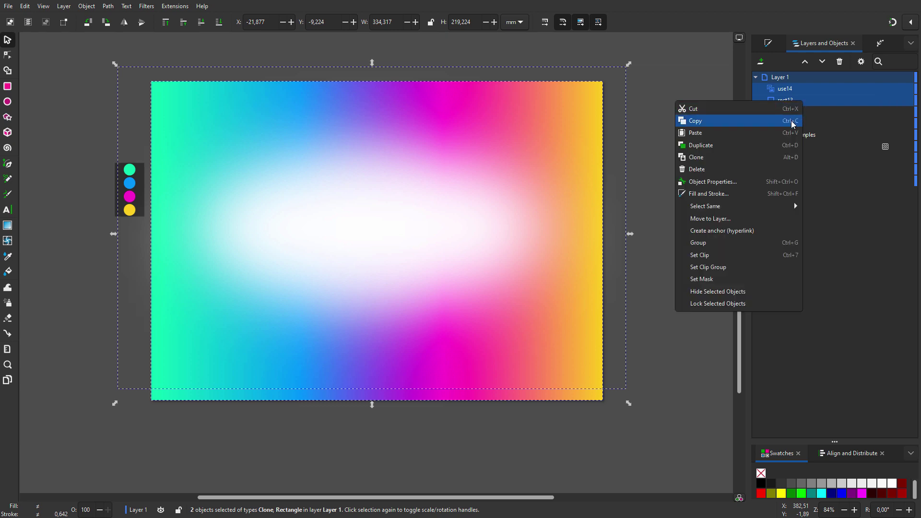
Mask rect13 with the ellipses, then move the glow up and below the text layers
click(753, 279)
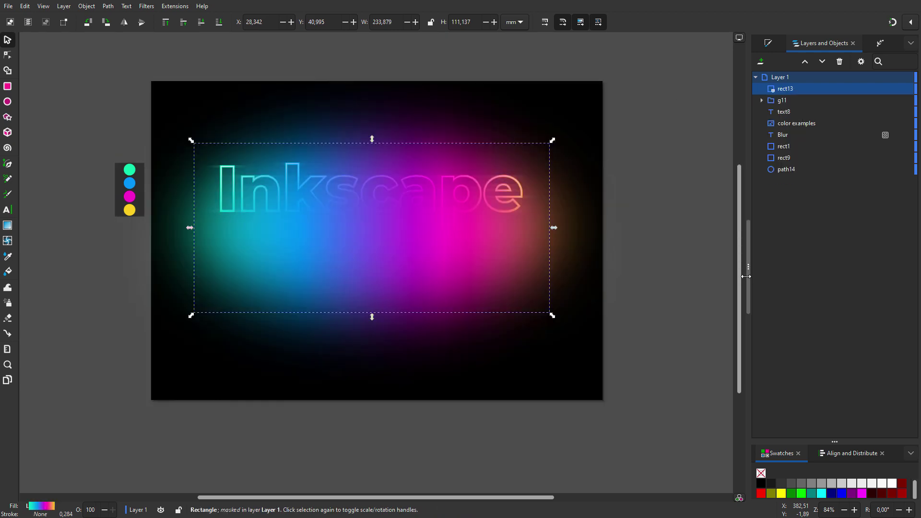
drag(463, 255, 461, 217)
scroll(373, 178, up, 1)
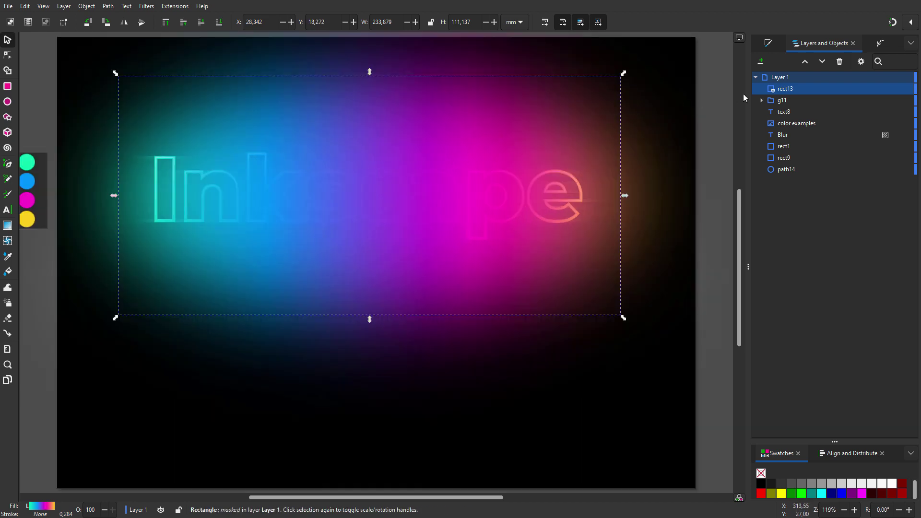
drag(804, 91, 816, 140)
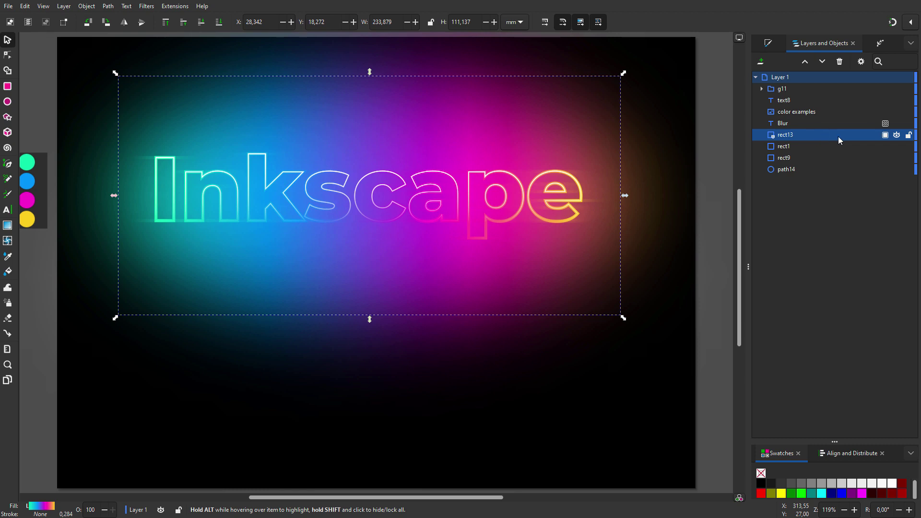
Lower the masked rainbow glow's opacity to 28%
click(885, 135)
drag(879, 168, 849, 169)
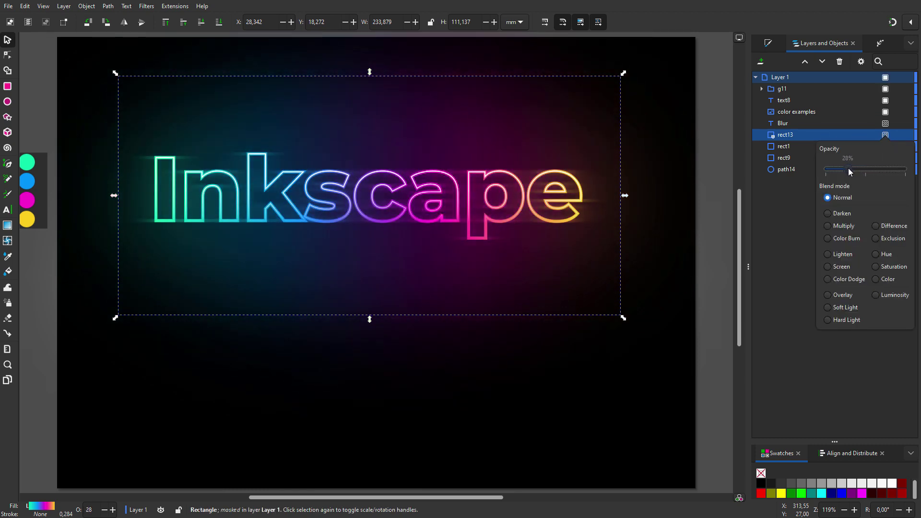
click(790, 173)
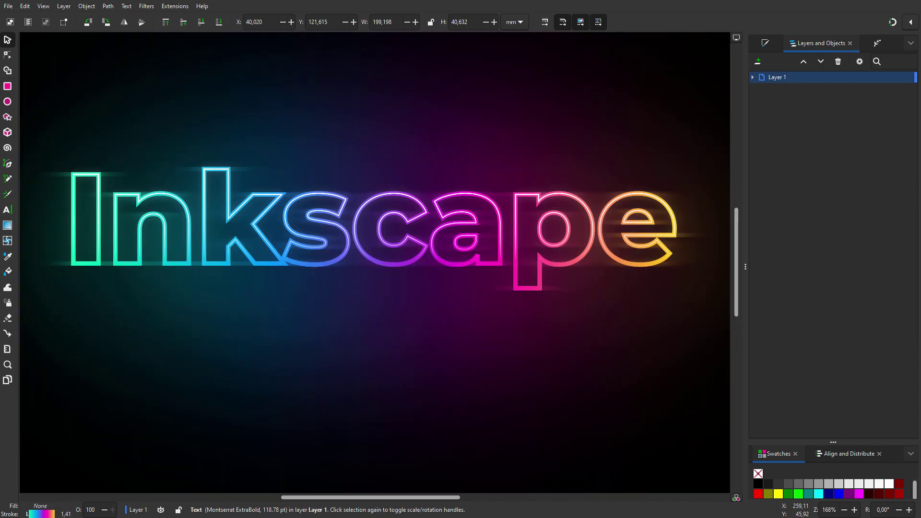